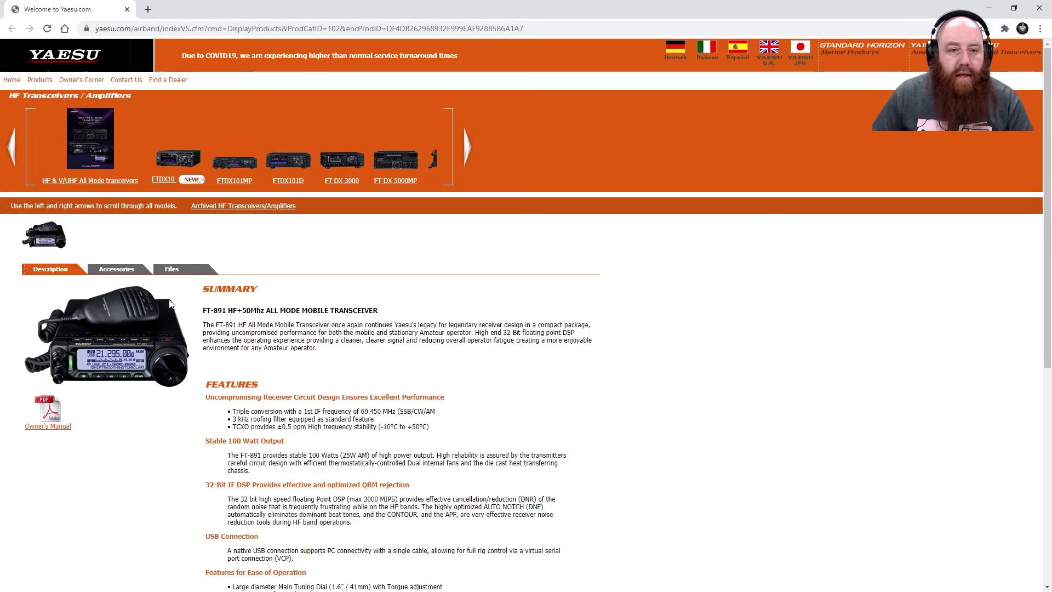
Show the FT-891 Files tab and scroll through its downloadable images, manuals, firmware and drivers.
click(171, 270)
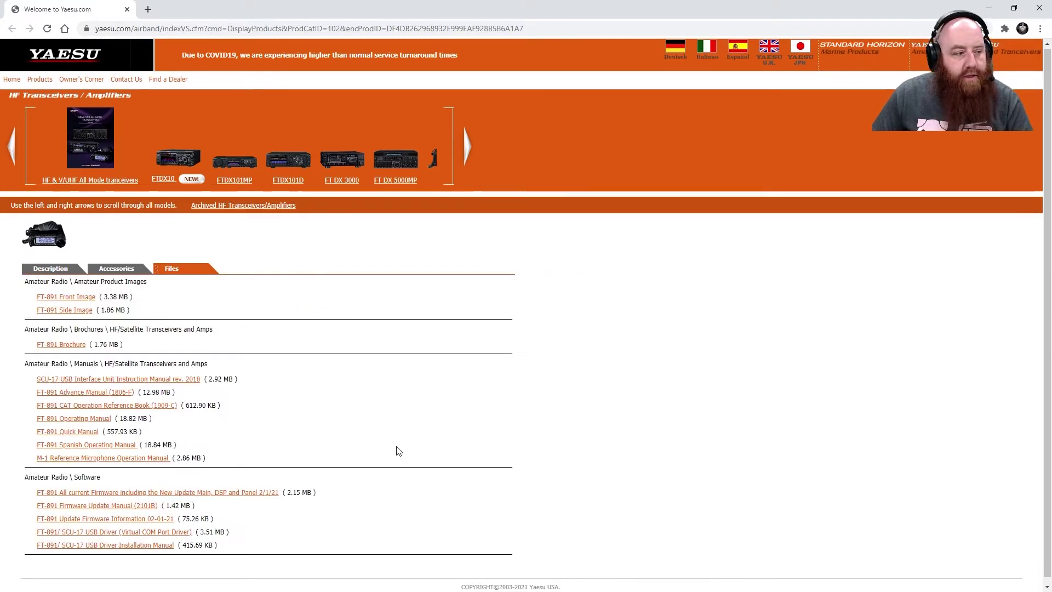
scroll(384, 466, down, 1)
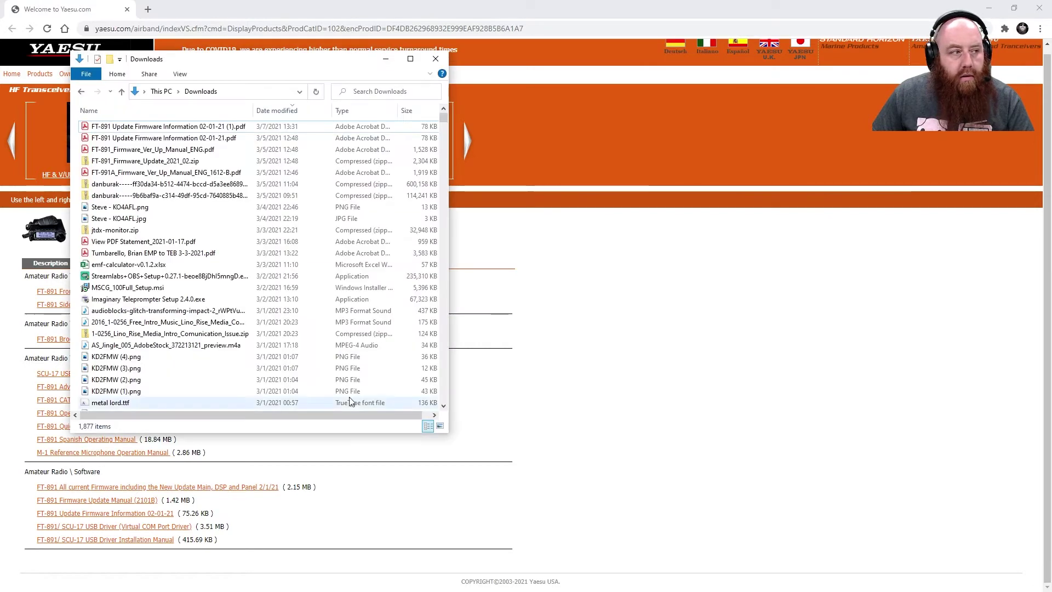
Extract FT-891_Firmware_Update_2021_02.zip to its folder and close the zip window.
double_click(186, 162)
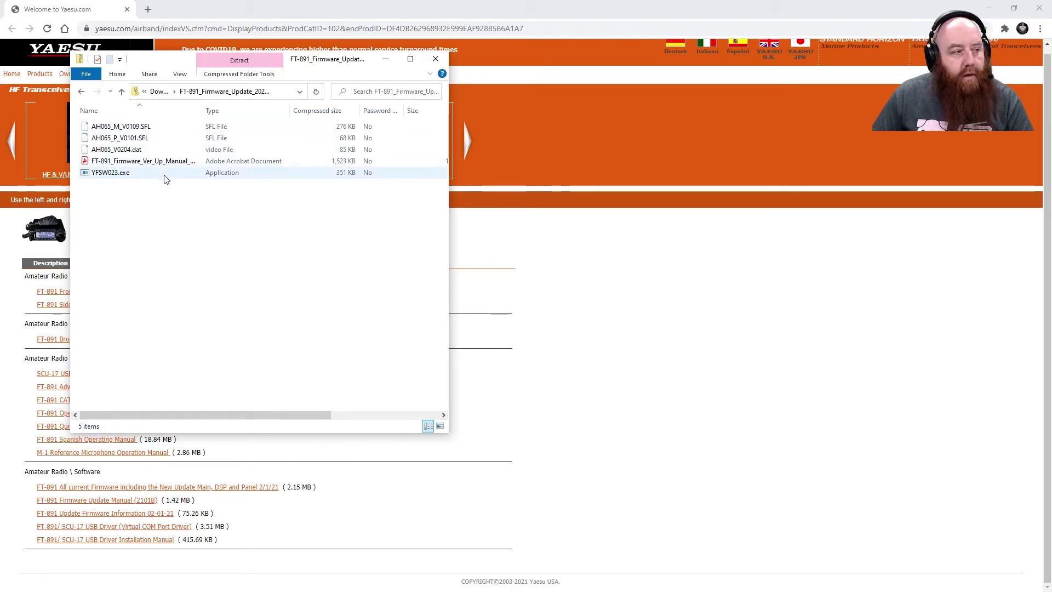
click(238, 74)
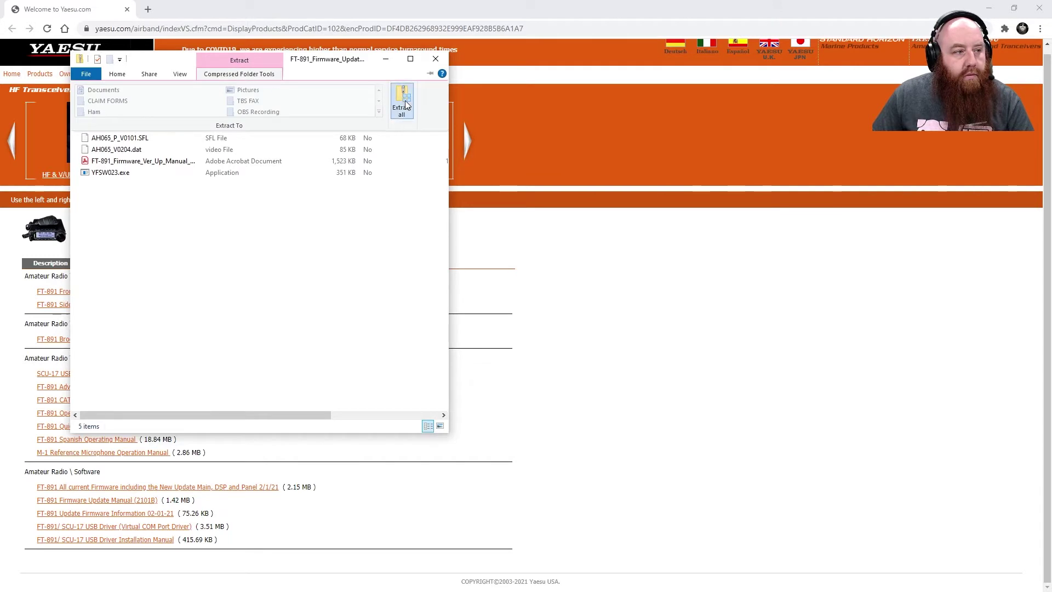
click(406, 254)
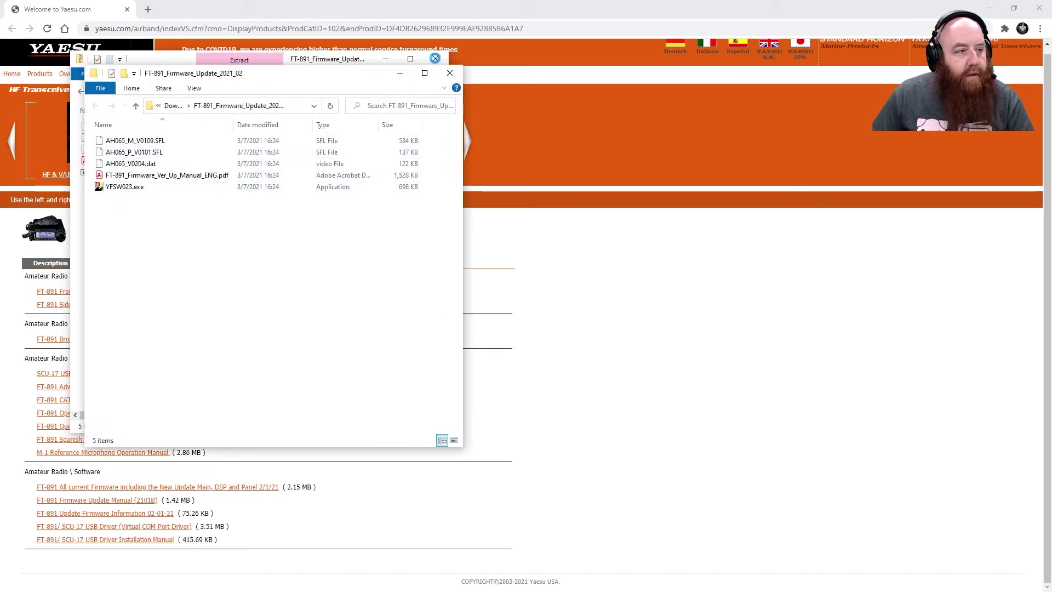
click(436, 59)
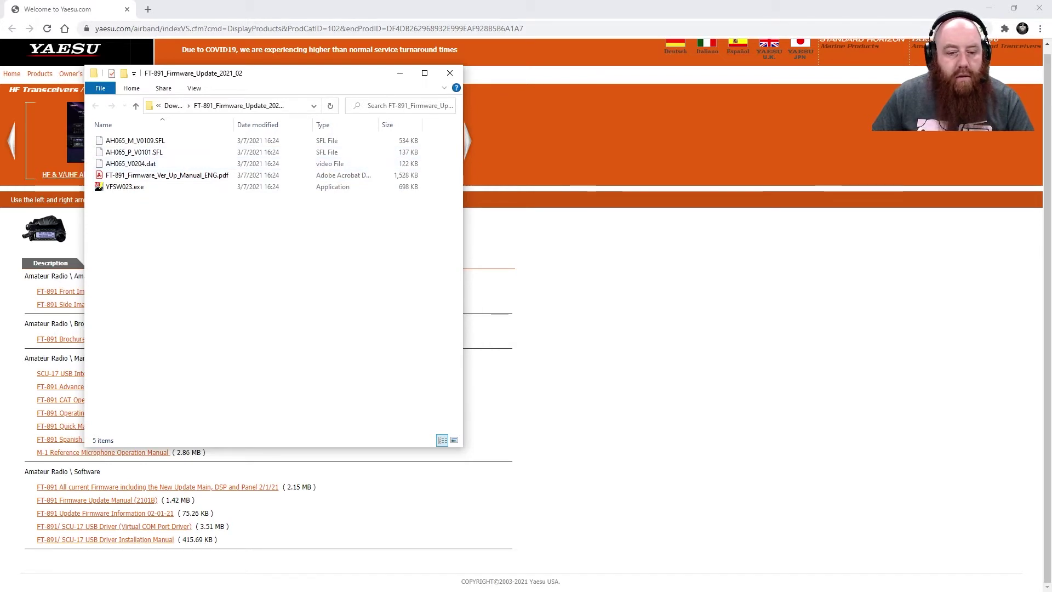
Open FT-891_Firmware_Ver_Up_Manual_ENG.pdf, read the USB driver requirement, then minimize Acrobat.
double_click(168, 175)
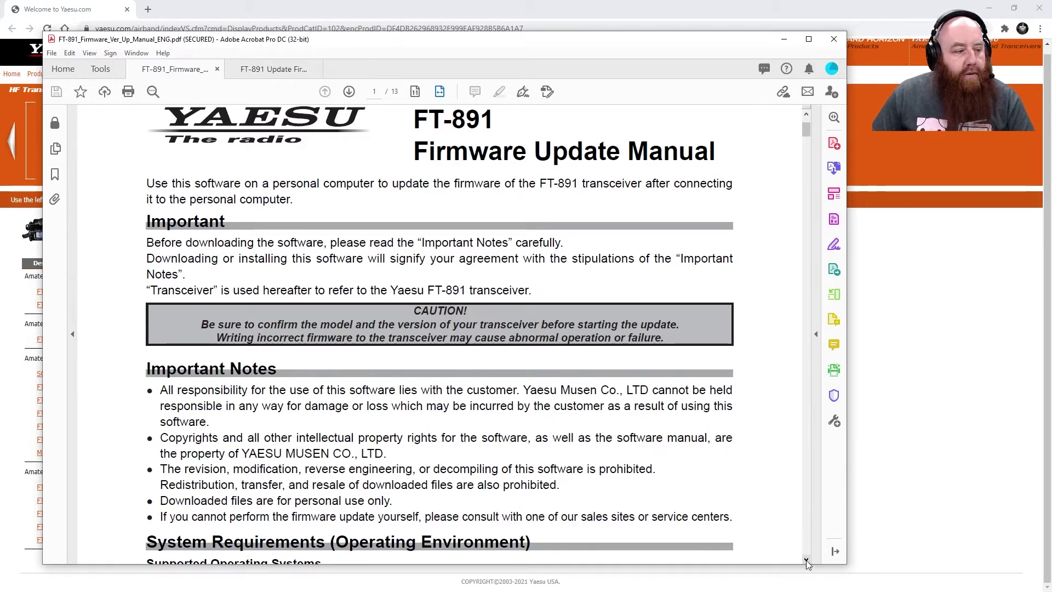
drag(807, 561, 807, 561)
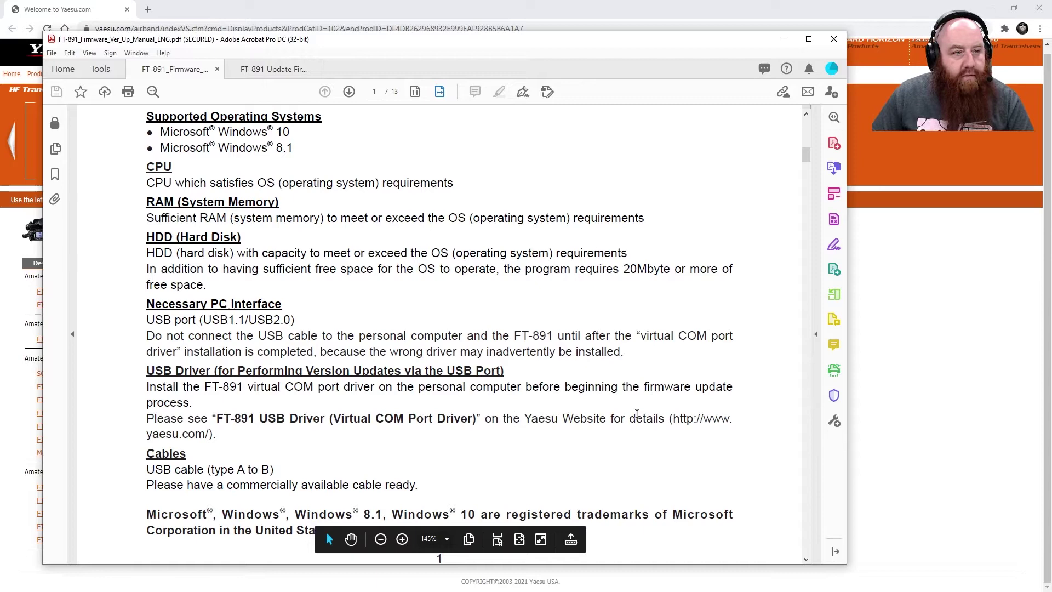
click(784, 39)
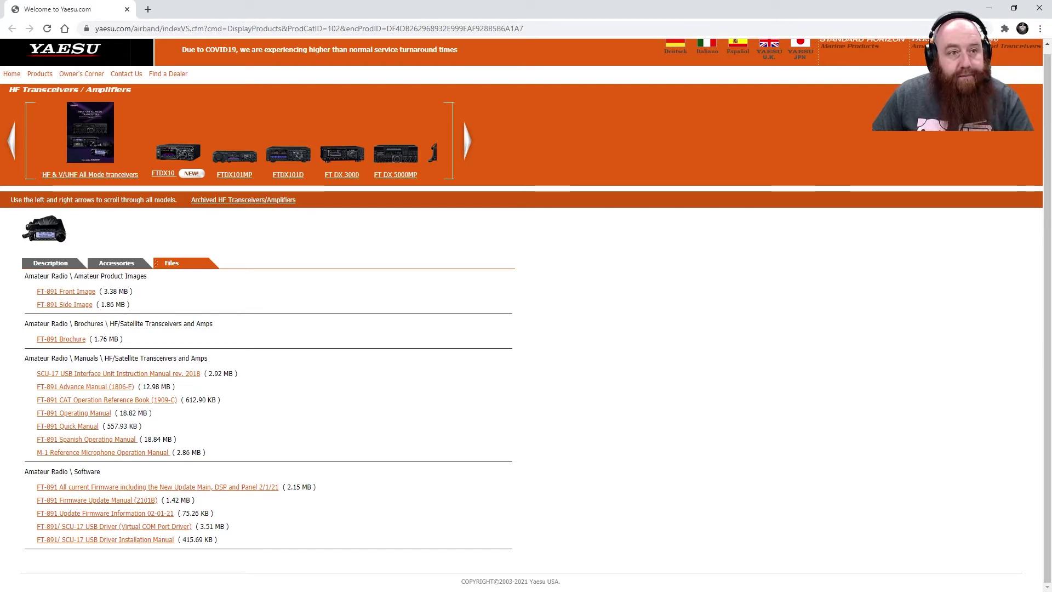
Read manual page 2 on checking the firmware version and the MAIN, DSP and LCD update overview.
click(988, 12)
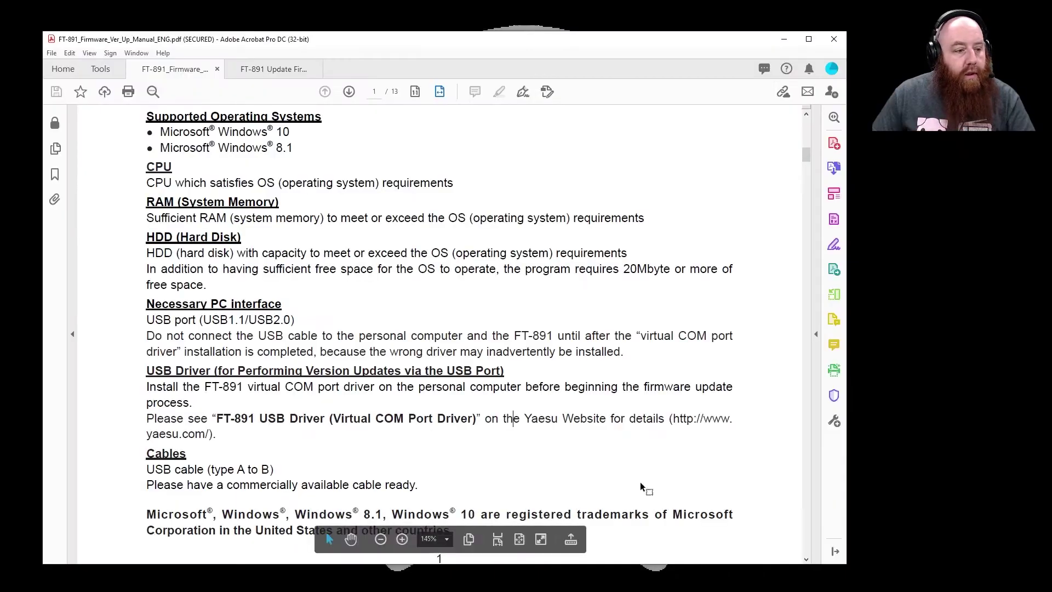
drag(808, 157, 809, 161)
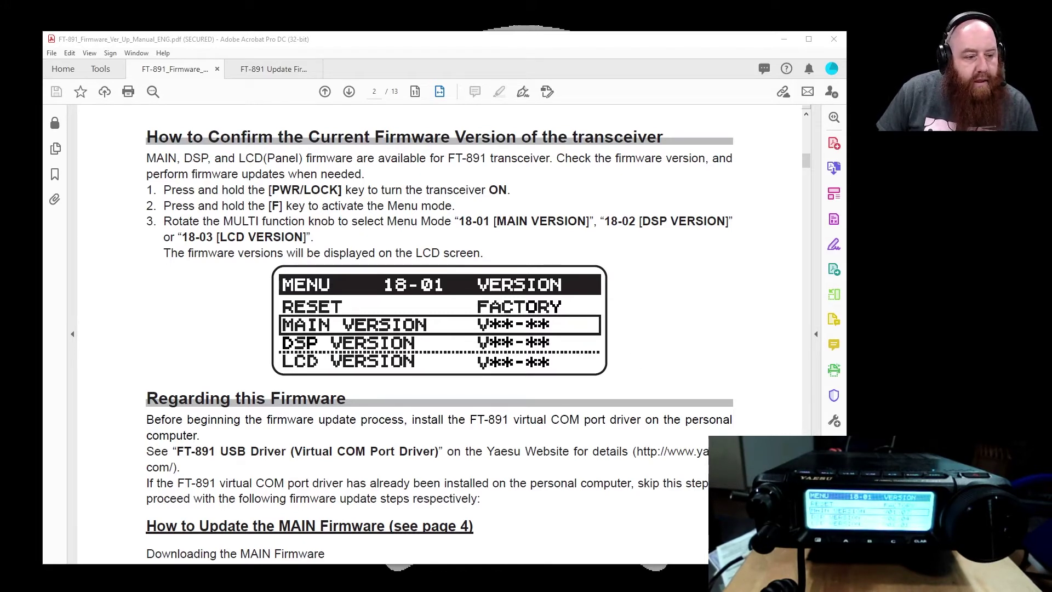
scroll(439, 328, down, 4)
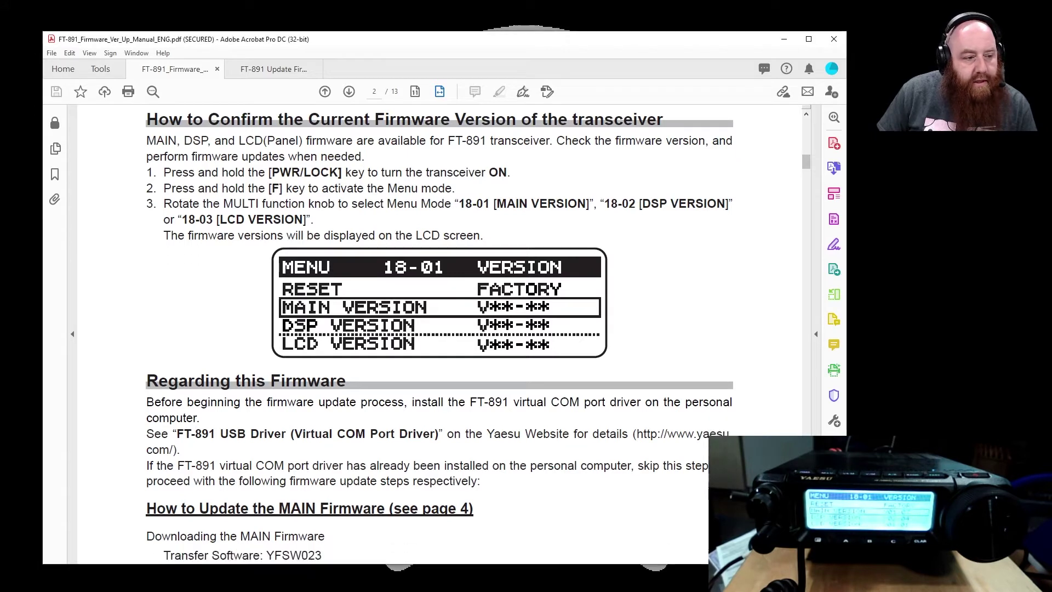
scroll(438, 329, down, 1)
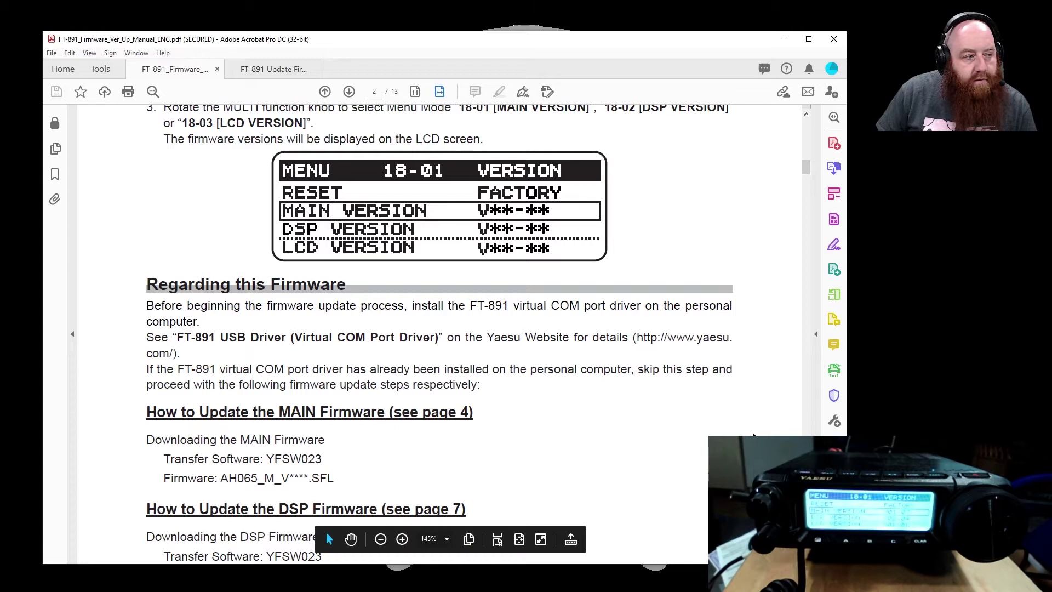
scroll(438, 328, down, 3)
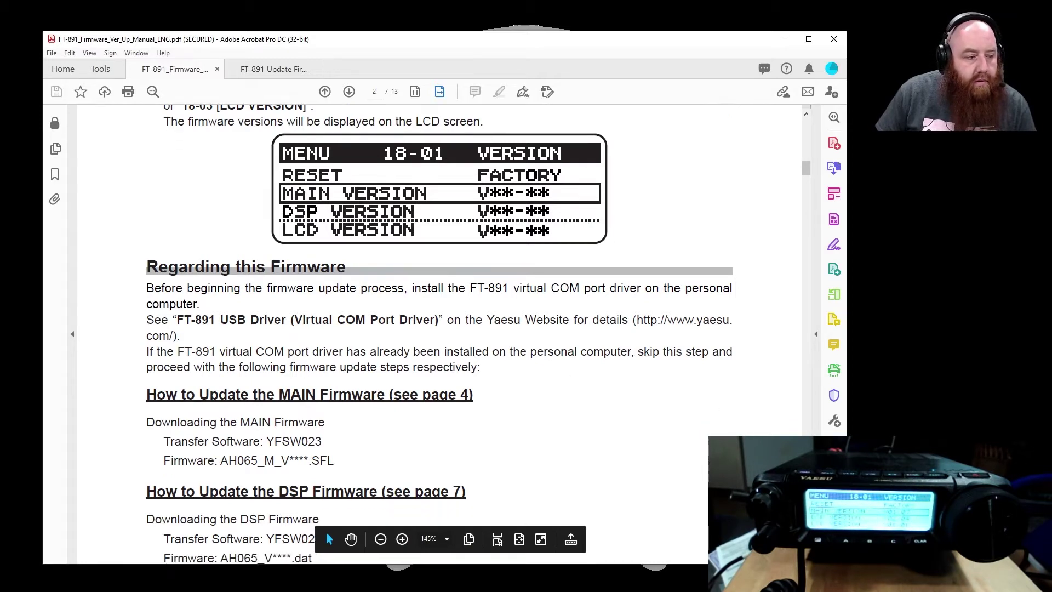
scroll(439, 328, down, 3)
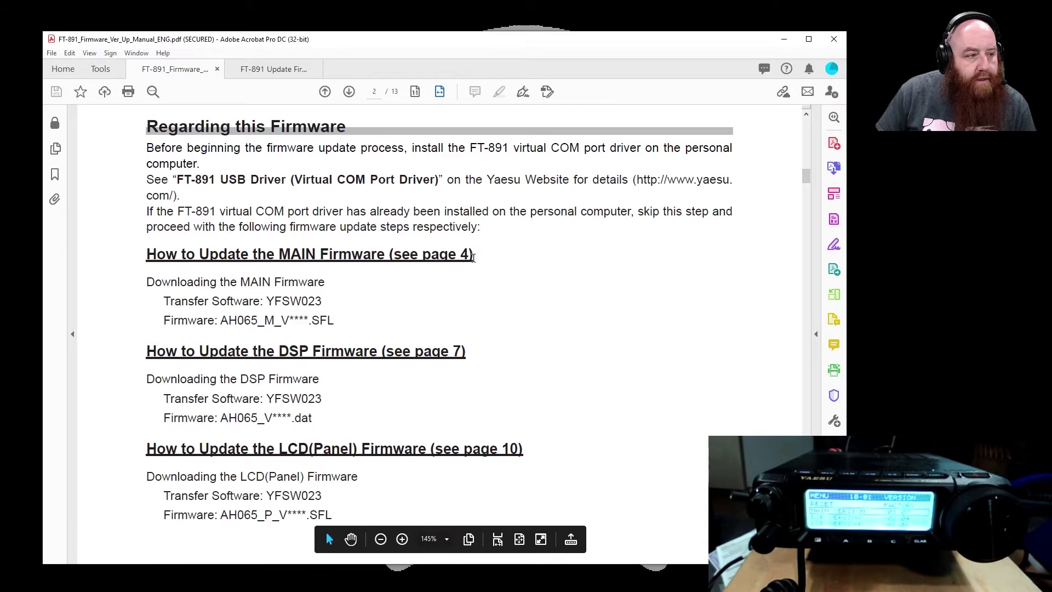
click(350, 91)
Advance the manual to page 4/13, showing programming-mode steps 1–5 with the rear slide switch.
click(351, 91)
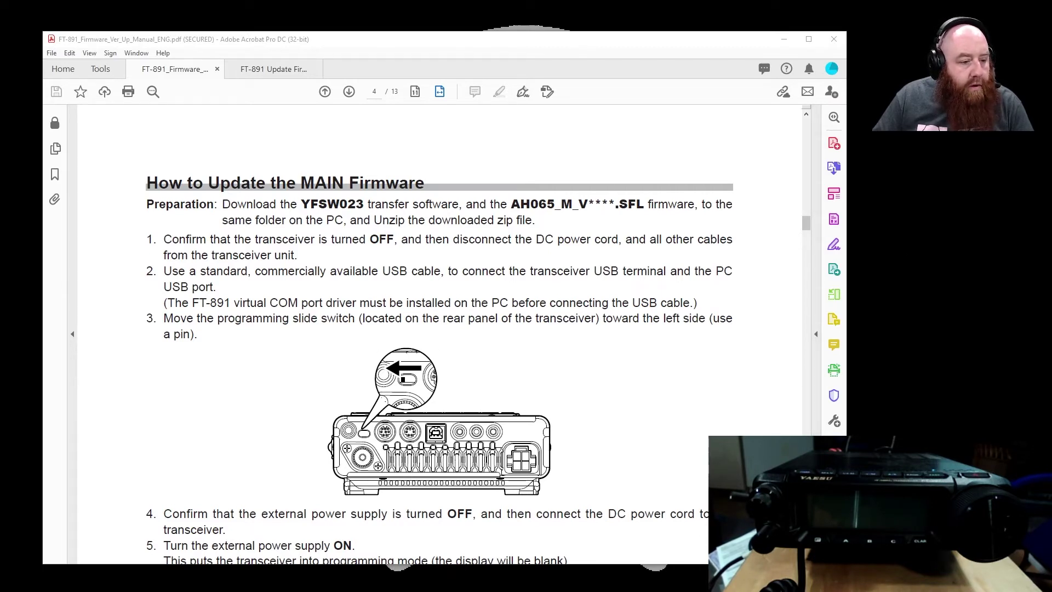
Scroll page 4 down to steps 6–7 on running YFSW023 and setting the COM port.
scroll(438, 335, down, 4)
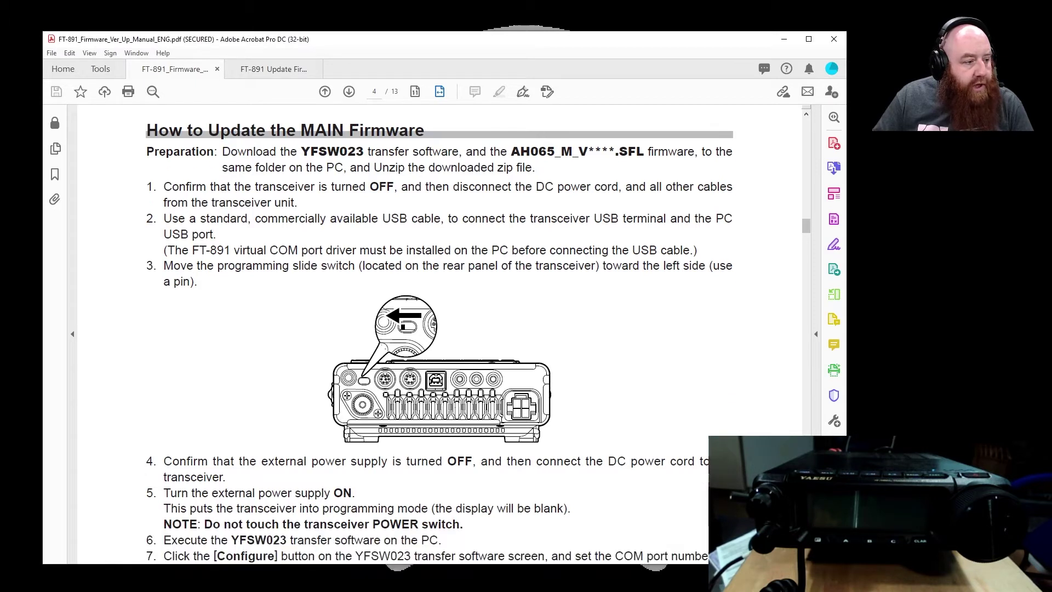
scroll(439, 334, down, 4)
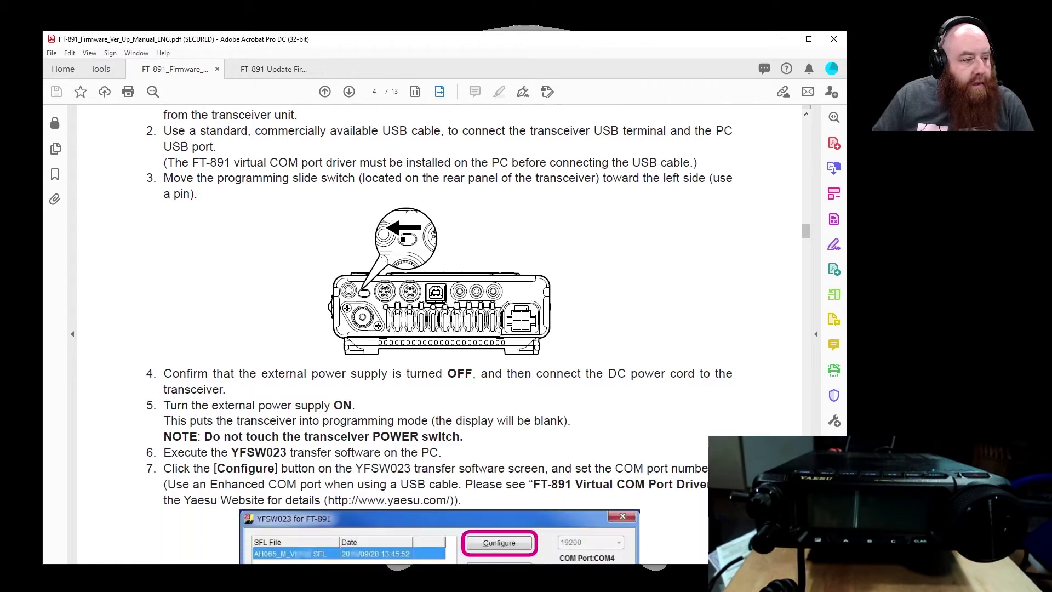
scroll(439, 335, down, 2)
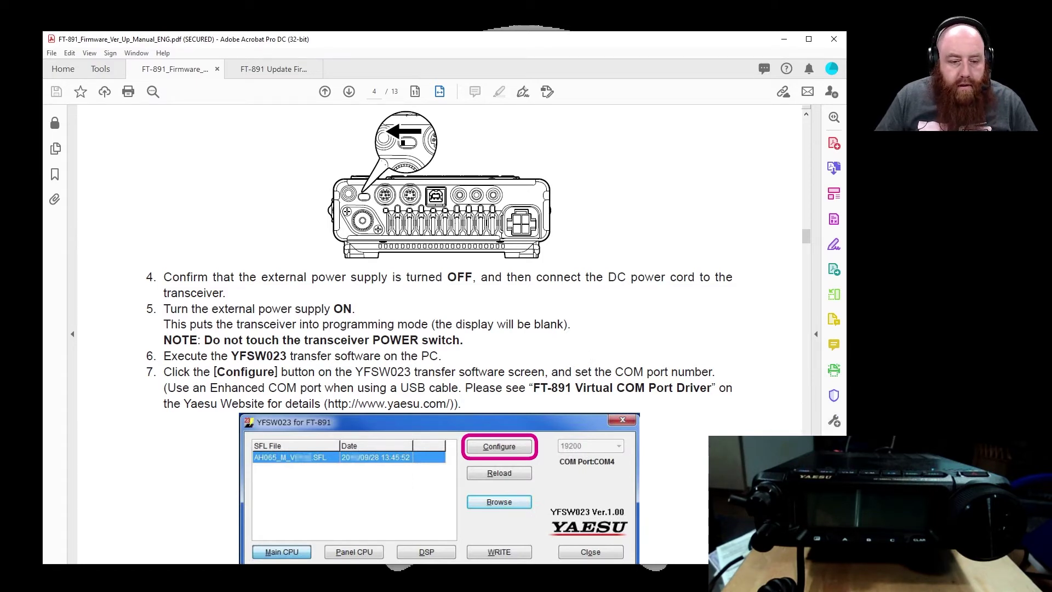
Launch YFSW023.exe from the firmware folder and position it beside the manual.
key(alt+Tab)
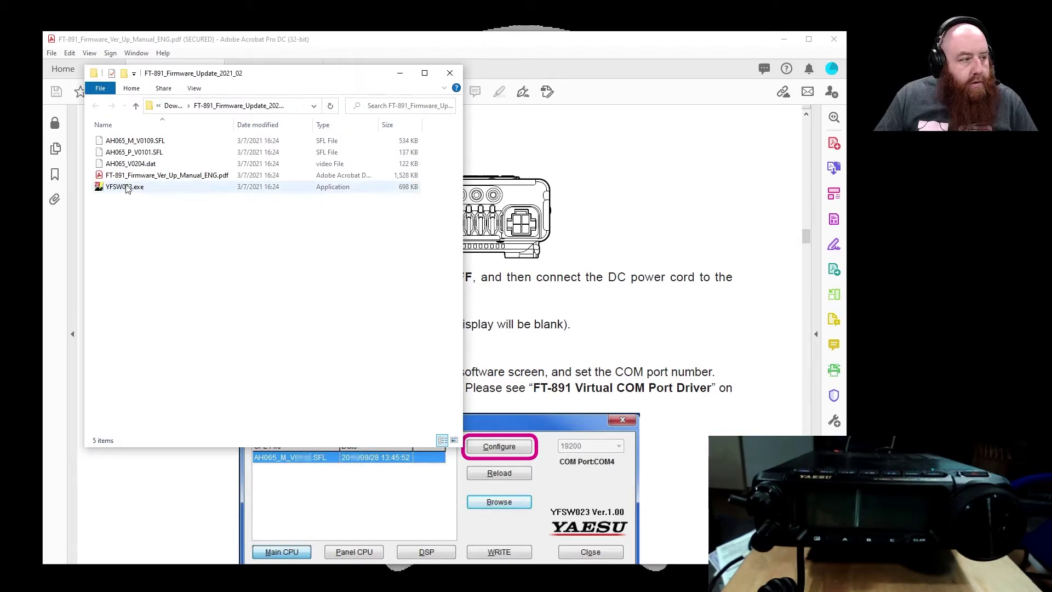
double_click(126, 187)
click(560, 311)
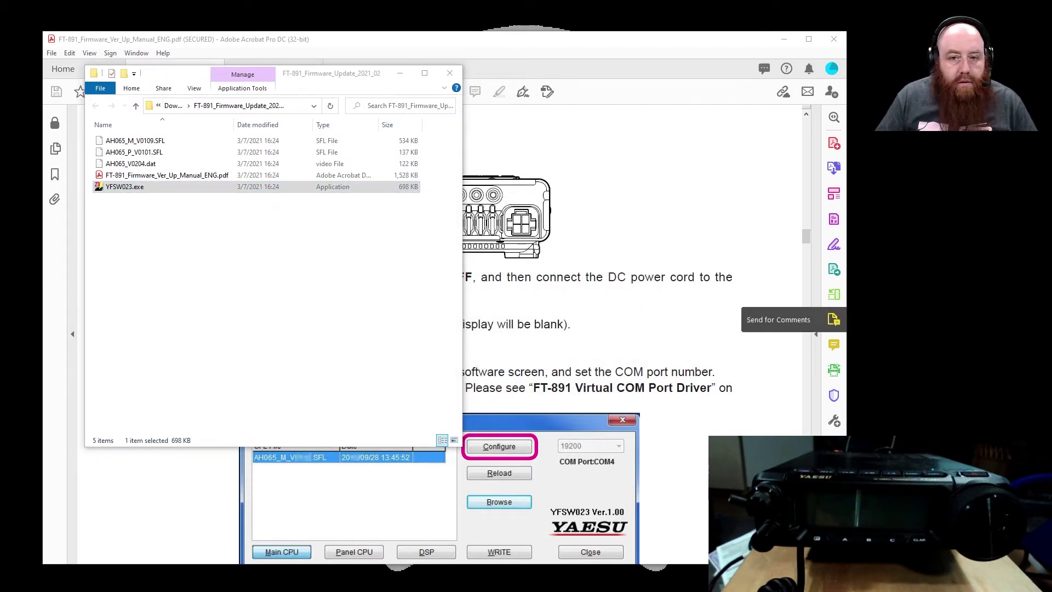
drag(931, 175, 808, 61)
click(395, 73)
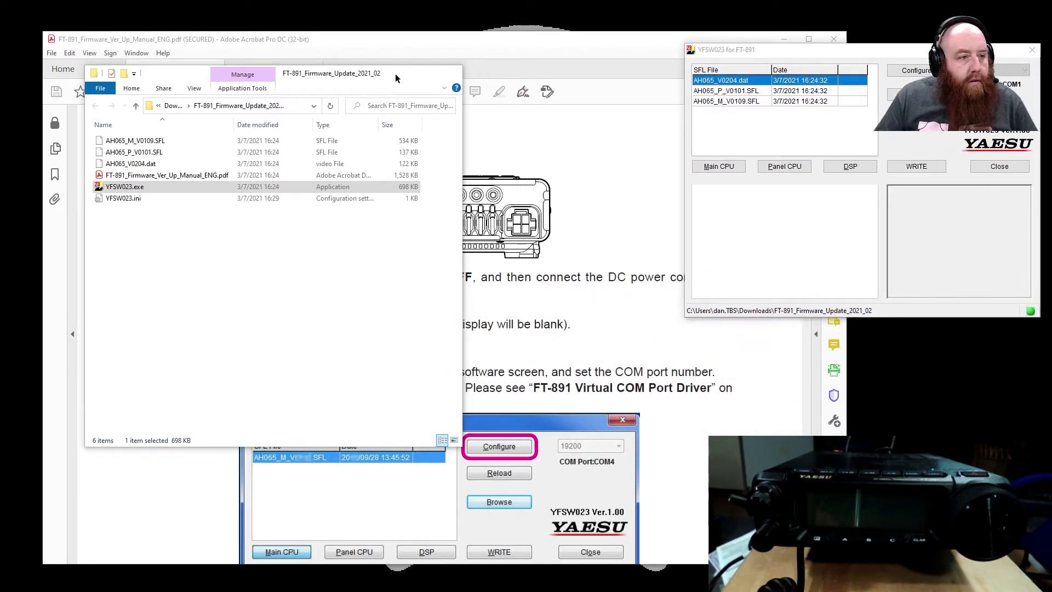
click(395, 73)
click(740, 80)
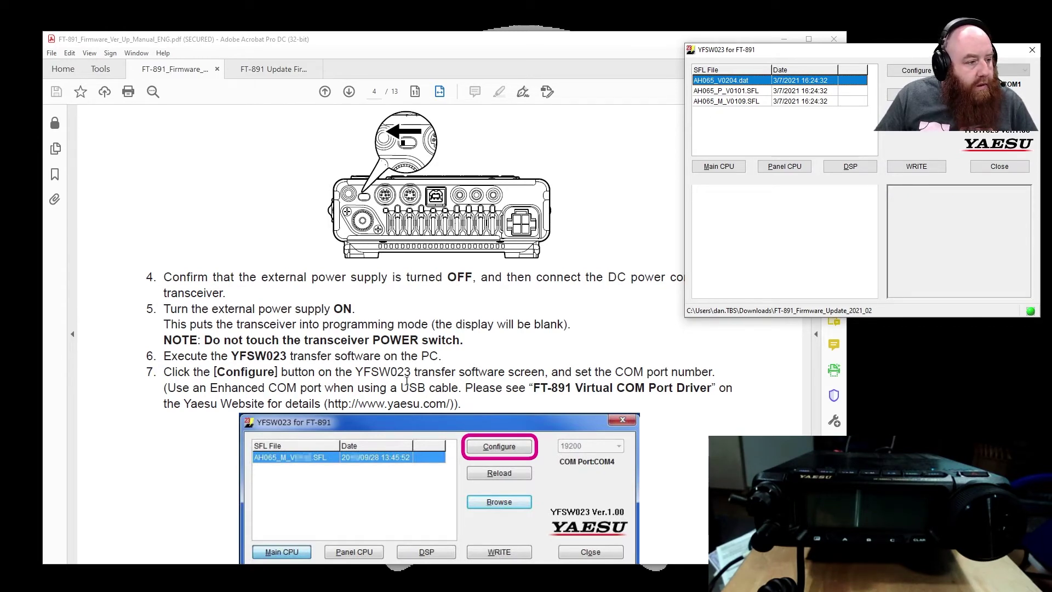
Set YFSW023's COM port to COM6 at 19200 bps.
click(926, 72)
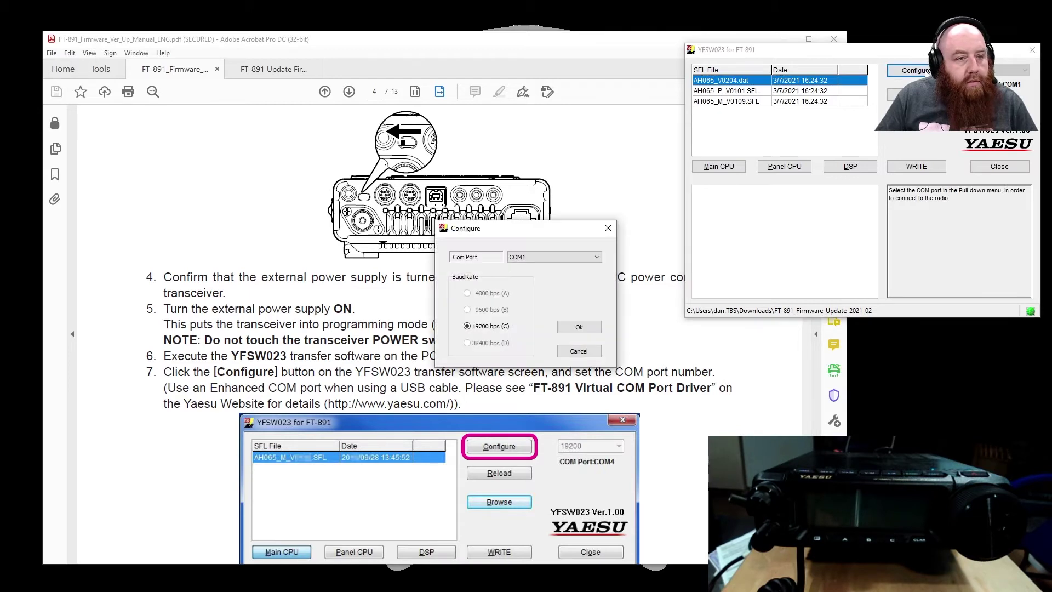
click(565, 258)
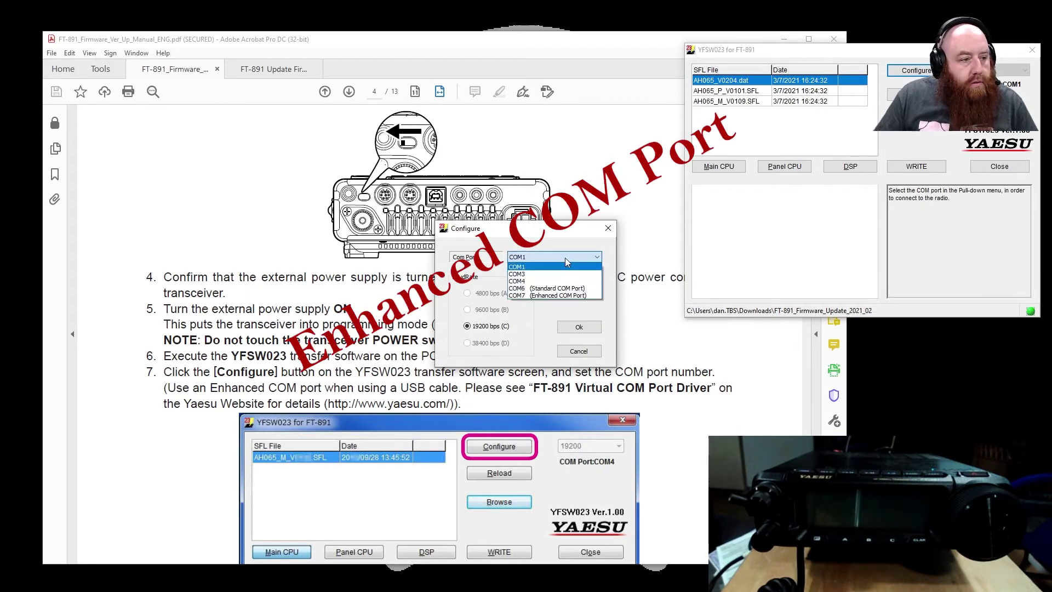
click(566, 289)
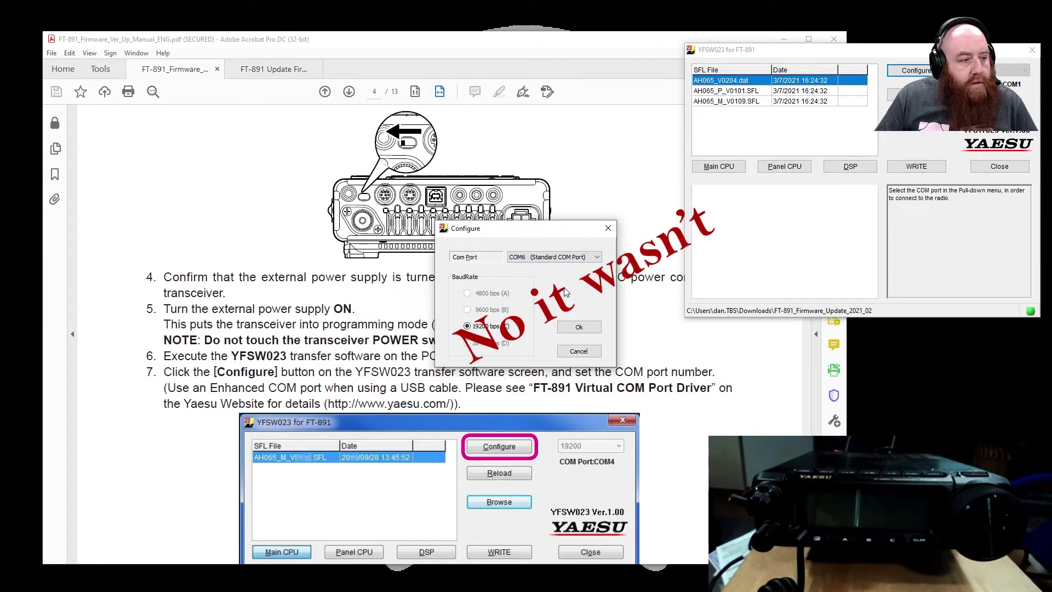
click(580, 328)
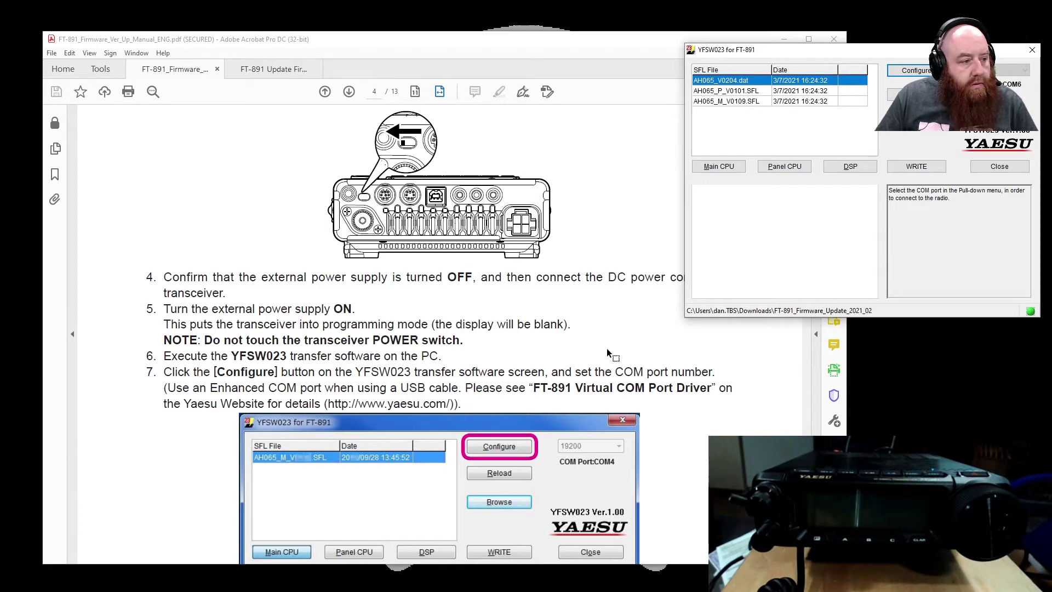
Scroll through the manual's MAIN firmware update instructions.
scroll(607, 349, down, 1)
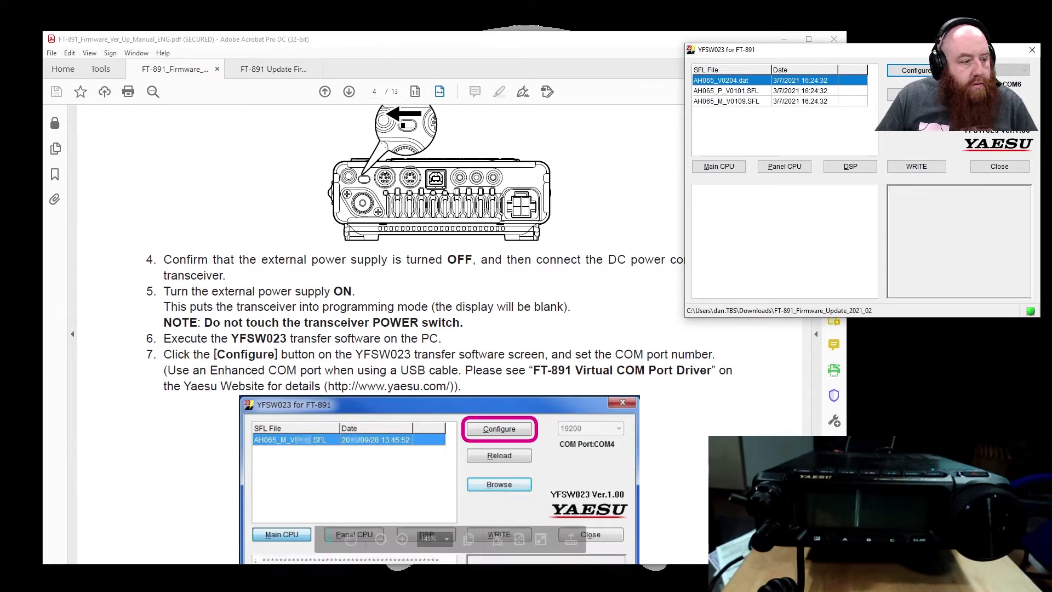
scroll(405, 334, down, 5)
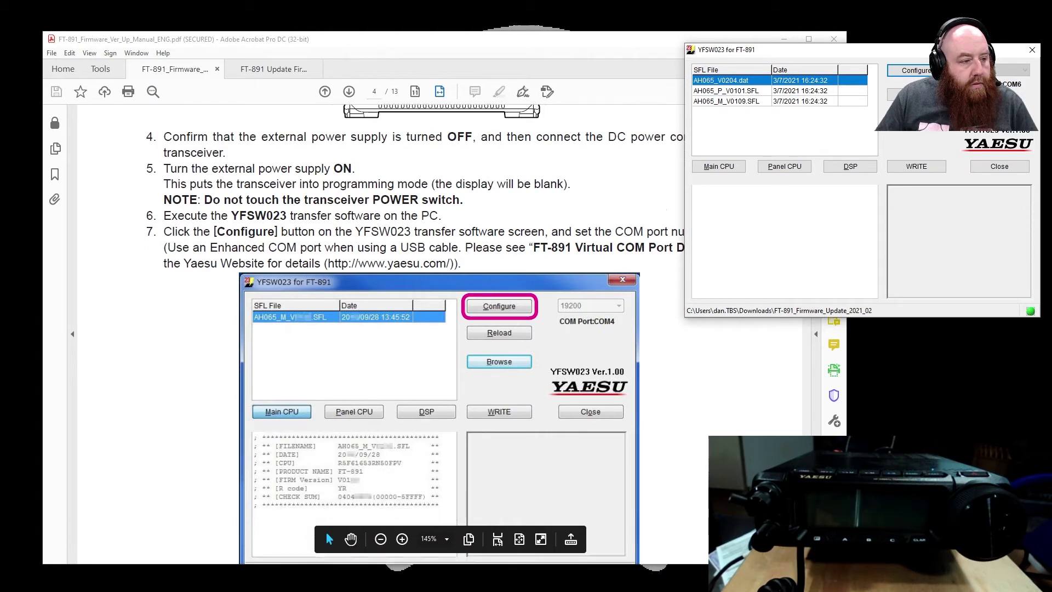
scroll(405, 335, down, 1)
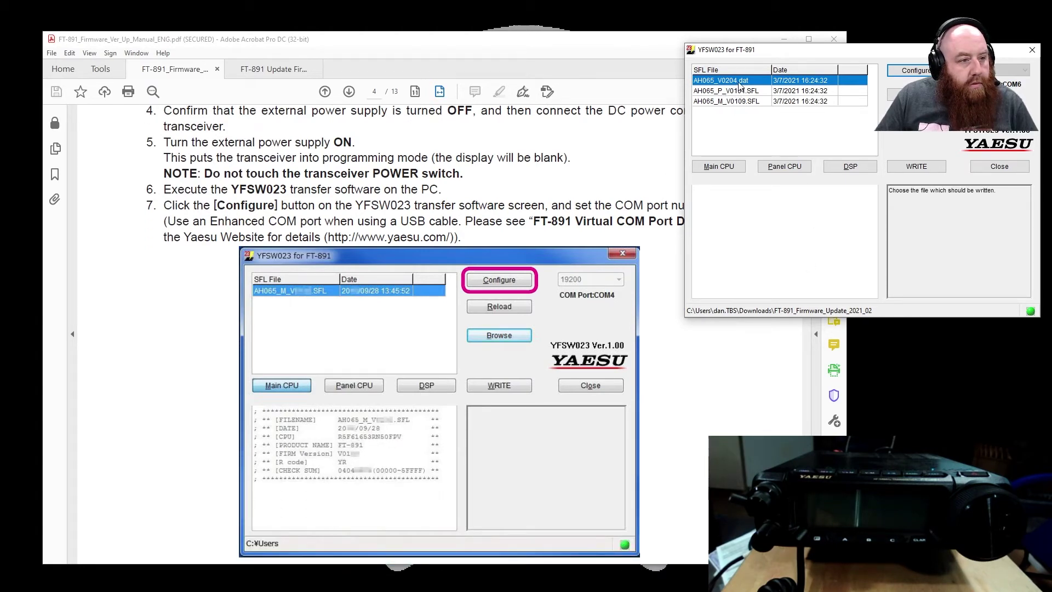
scroll(657, 449, down, 1)
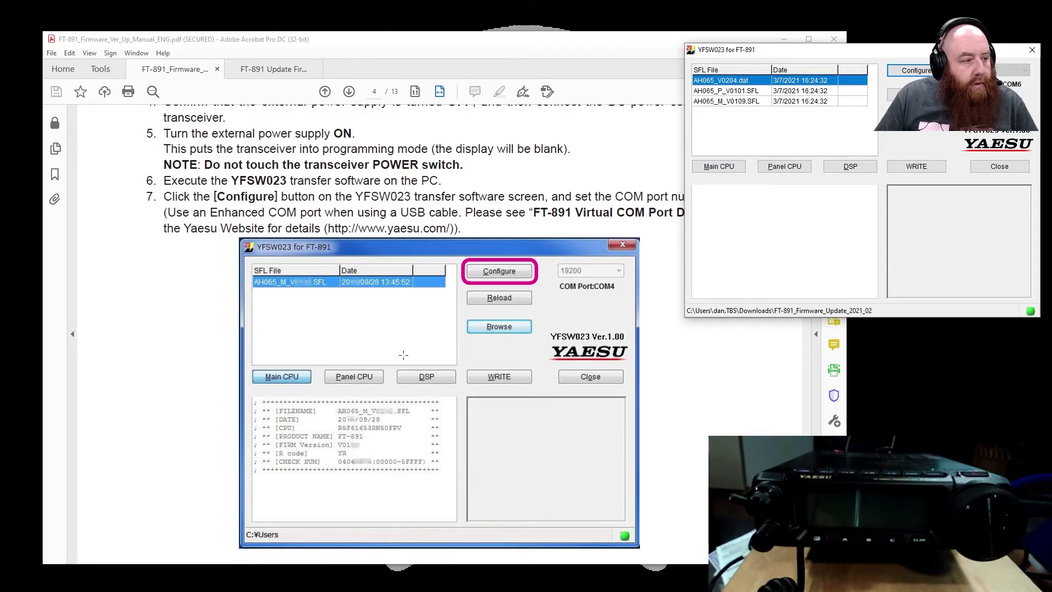
scroll(389, 372, down, 10)
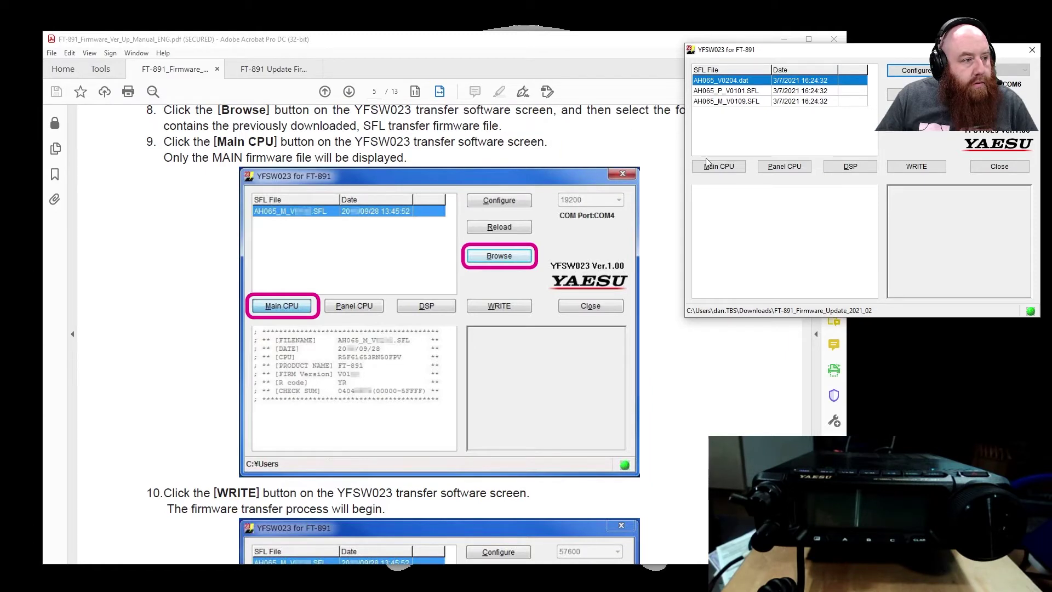
scroll(282, 303, up, 1)
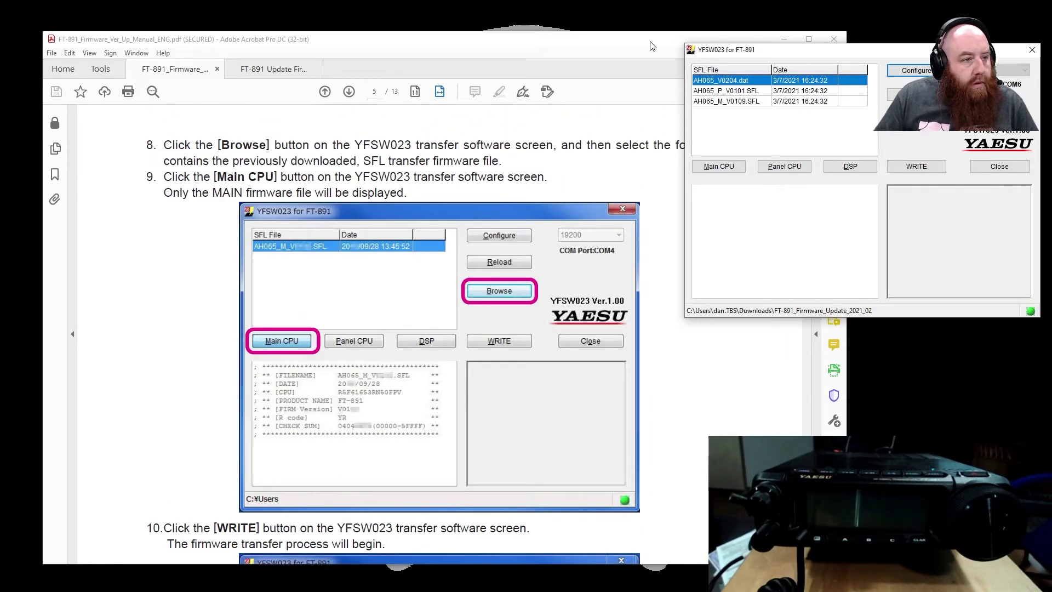
click(198, 180)
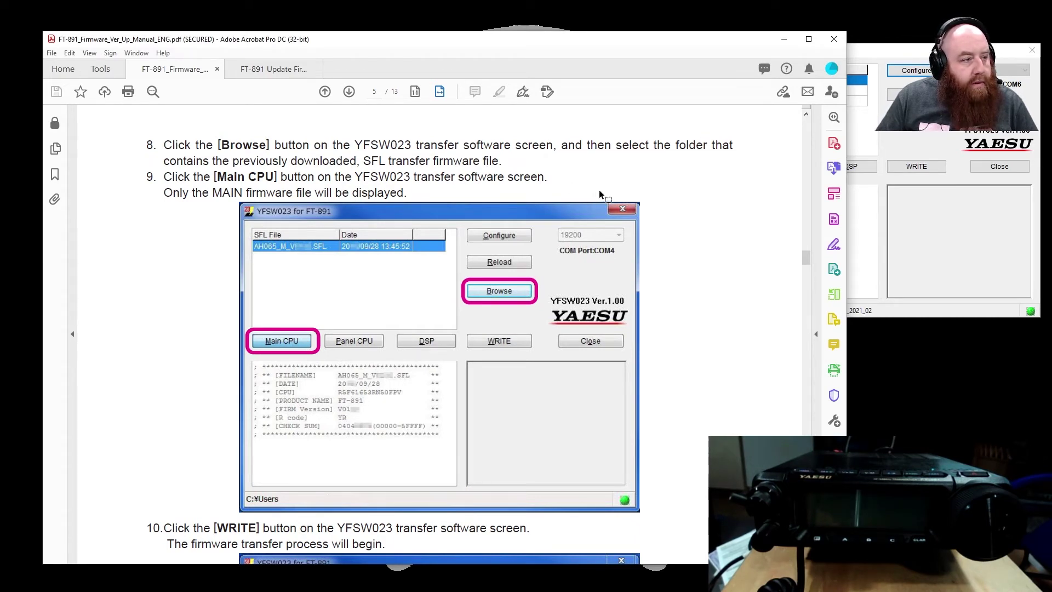
Load only the Main CPU file AH065_M_V0109.SFL, version V0109 dated 2021/01/20.
click(885, 196)
click(718, 166)
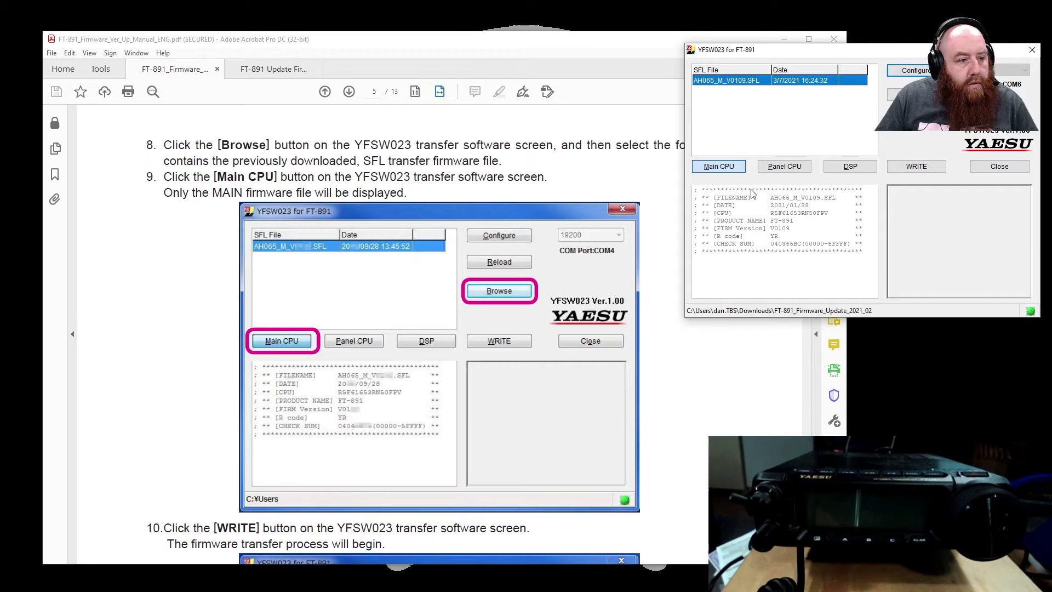
mouse_move(711, 172)
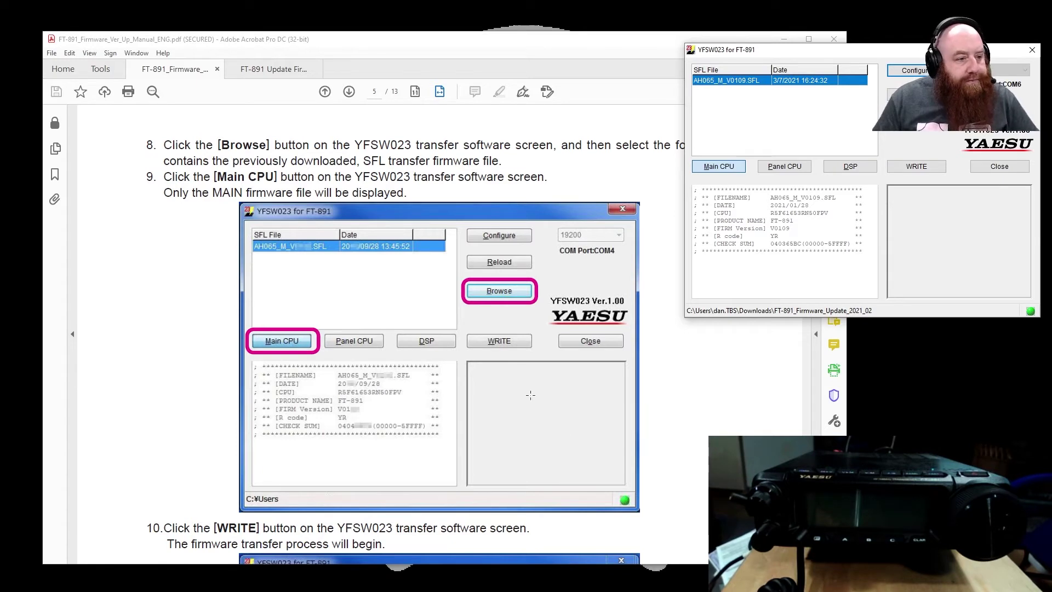
scroll(613, 451, down, 3)
scroll(611, 446, down, 3)
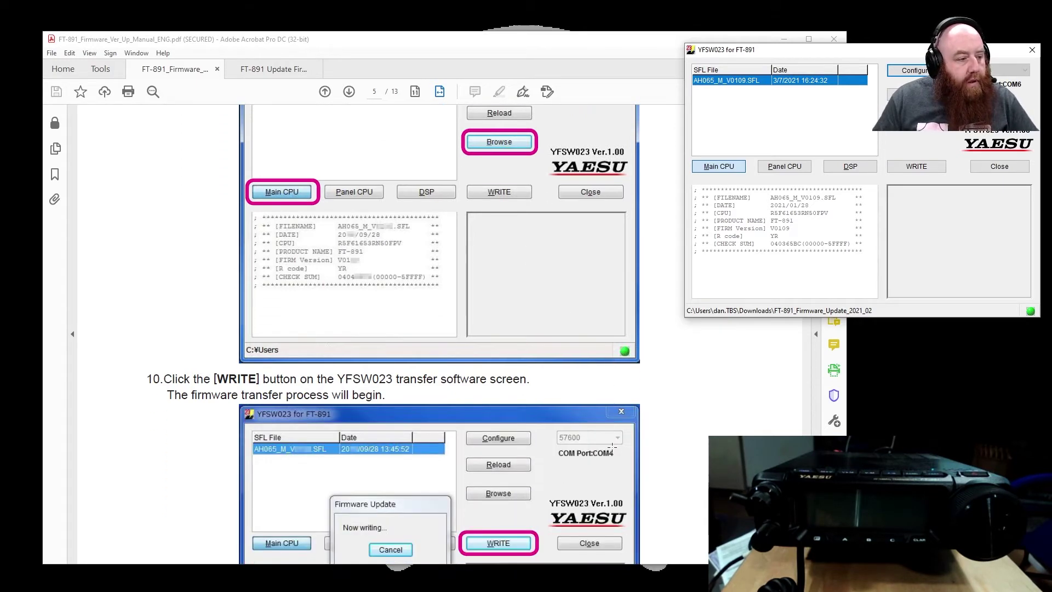
Write the Main CPU firmware, switching to COM7 (Enhanced COM Port) after the COM error.
click(914, 167)
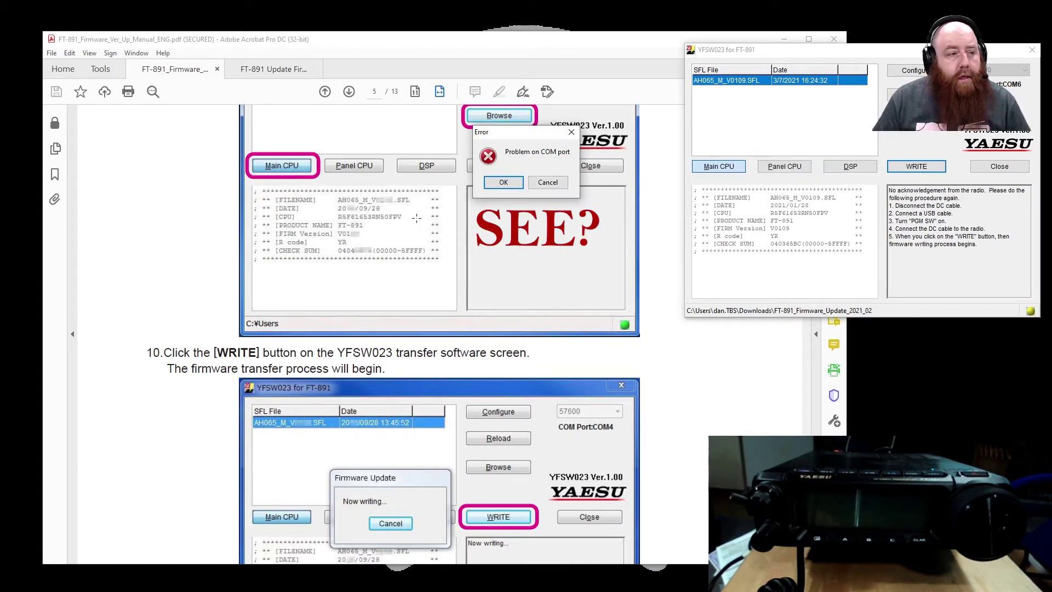
click(495, 185)
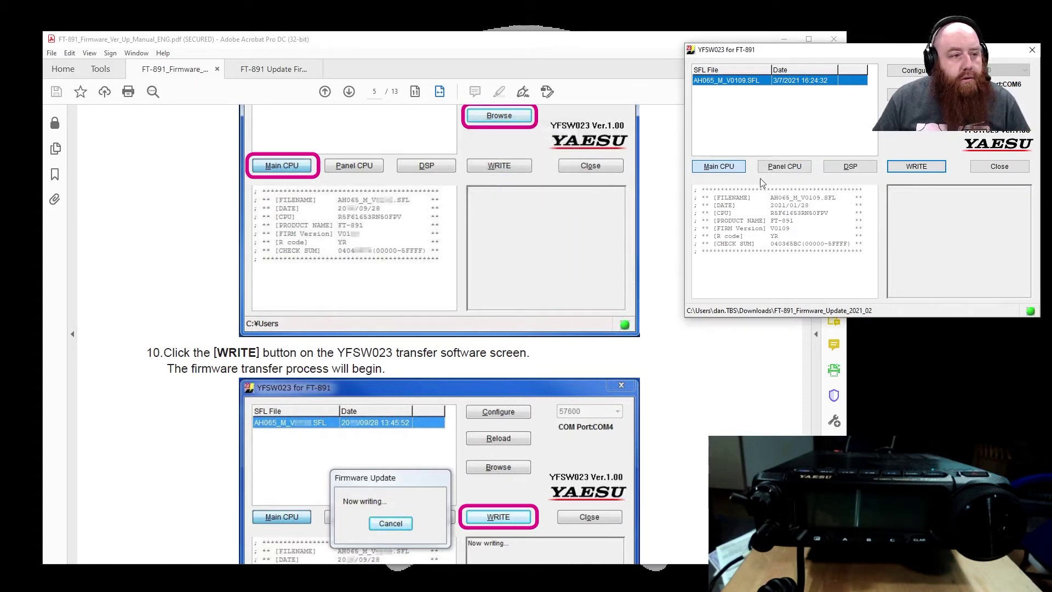
click(906, 68)
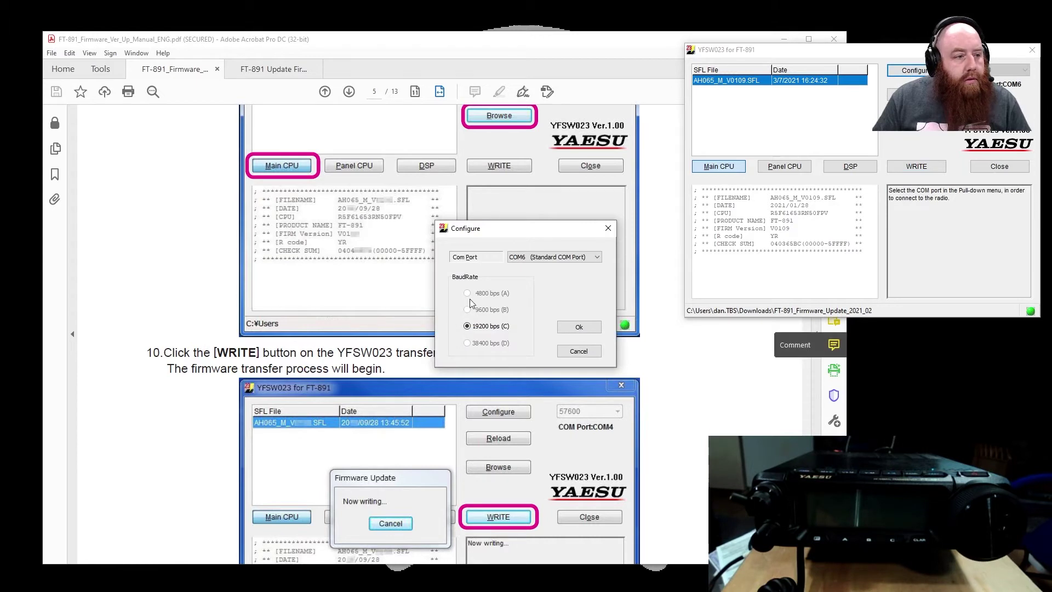
click(581, 257)
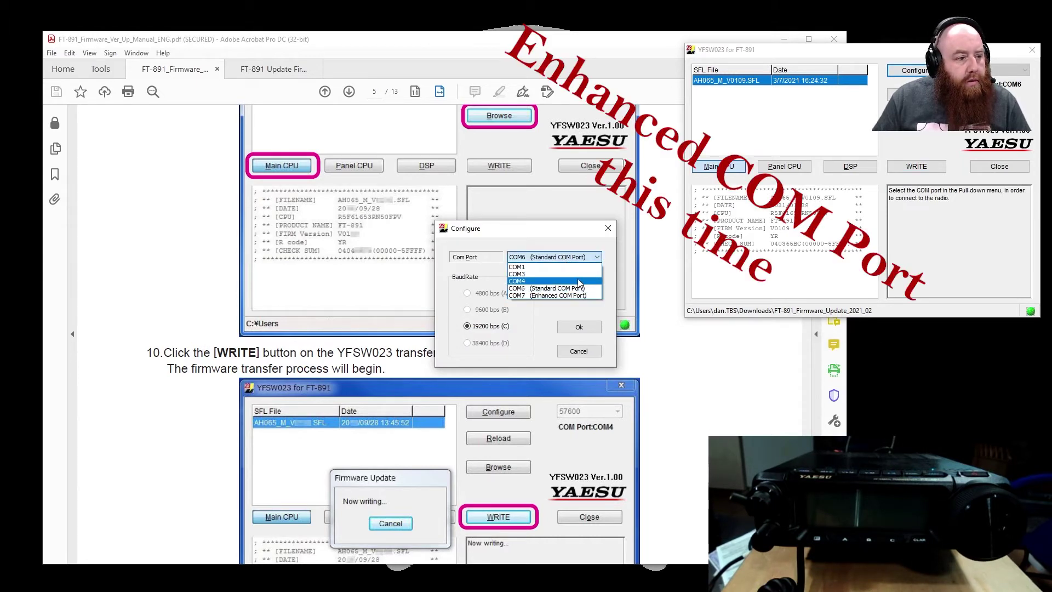
click(577, 278)
click(577, 253)
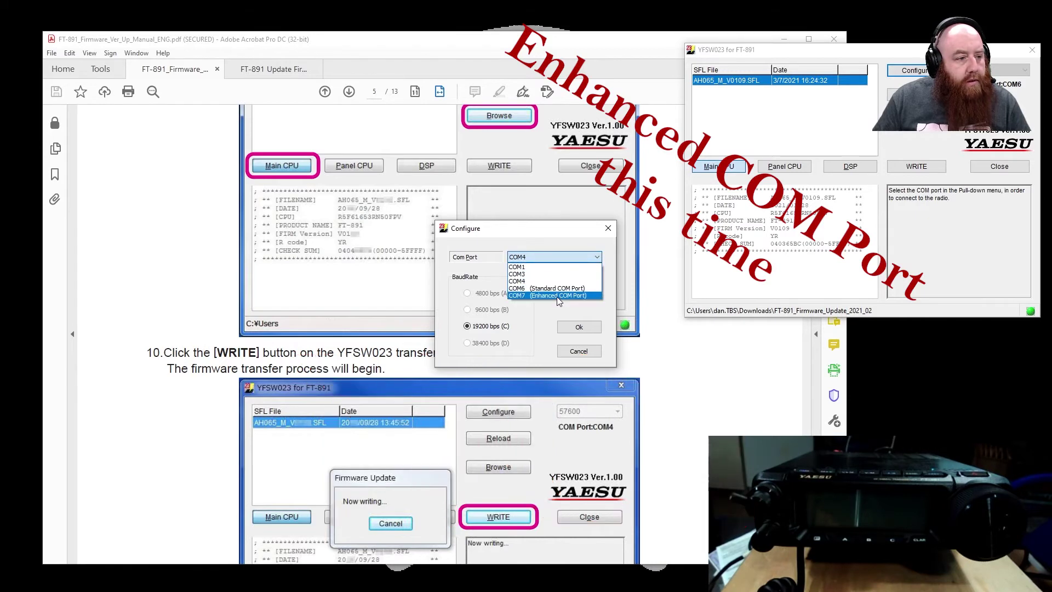
click(557, 296)
click(580, 327)
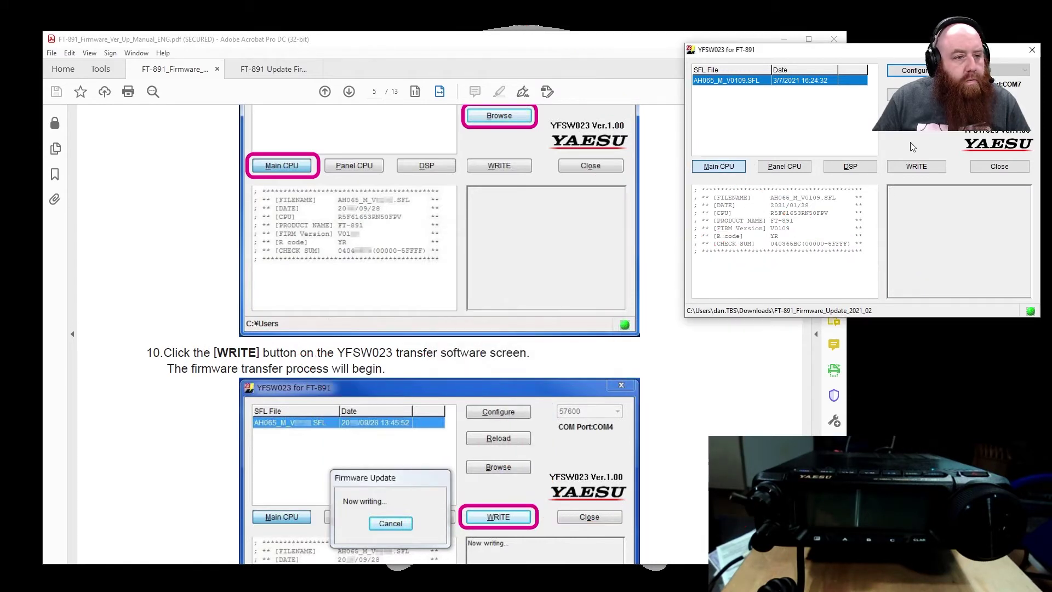
click(913, 172)
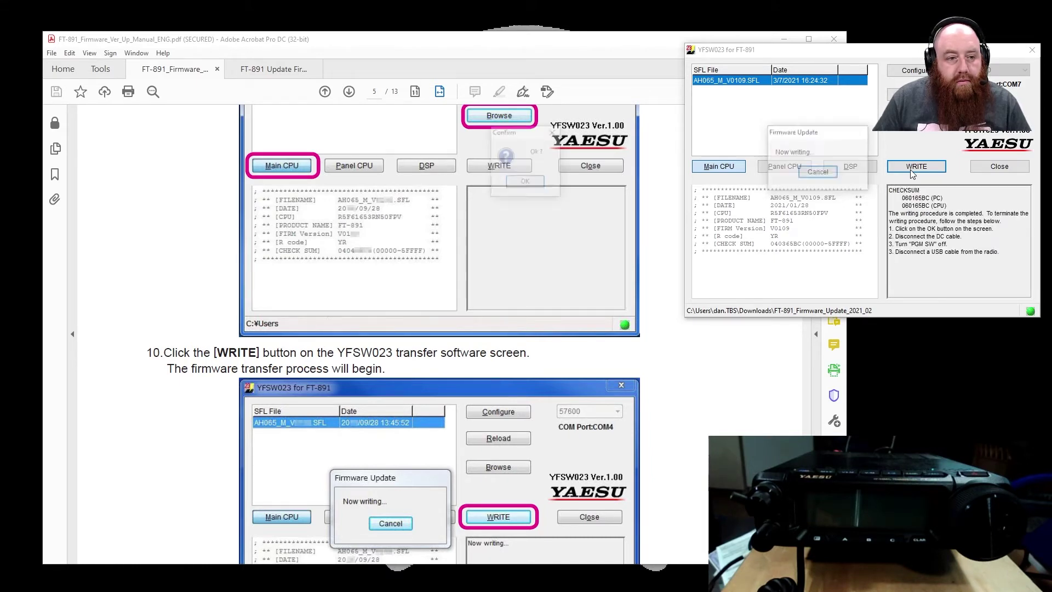
click(525, 184)
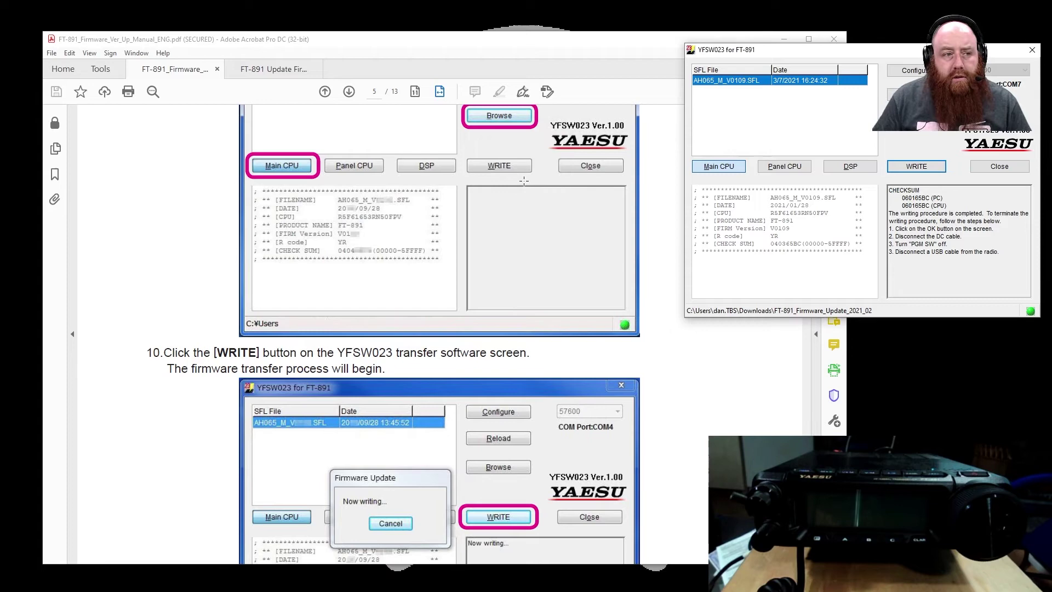
Scroll the manual to page 6, steps 12–19 on powering off, resetting and confirming the version.
click(742, 403)
scroll(742, 404, down, 3)
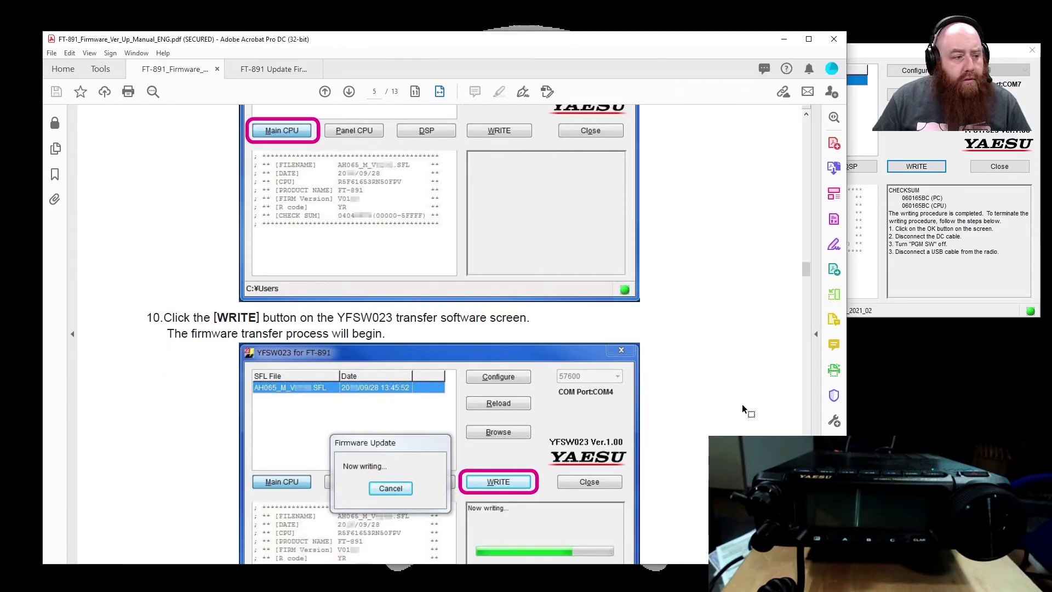
scroll(742, 407, down, 10)
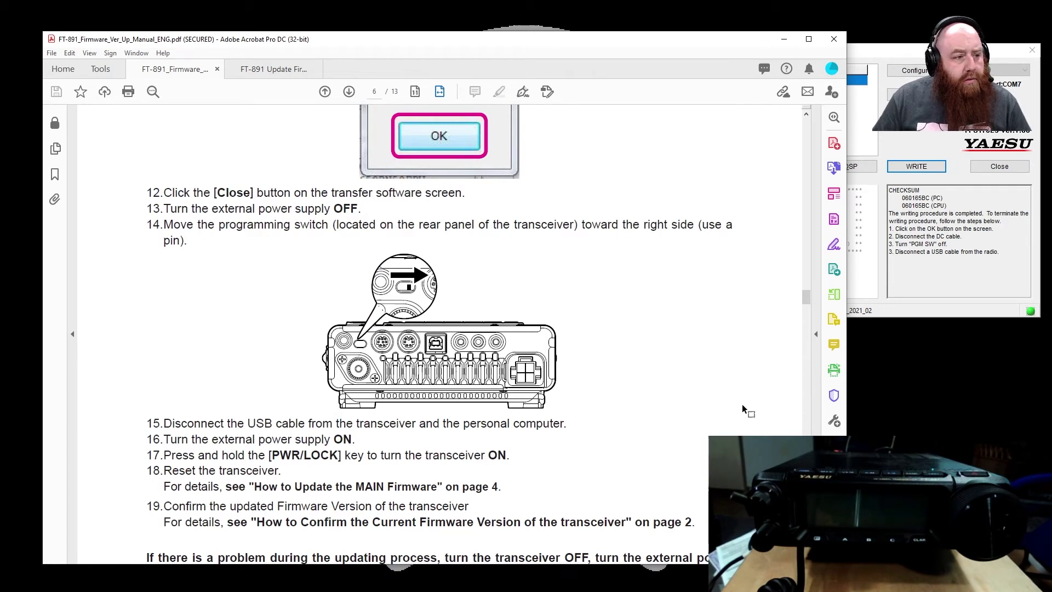
scroll(743, 407, down, 1)
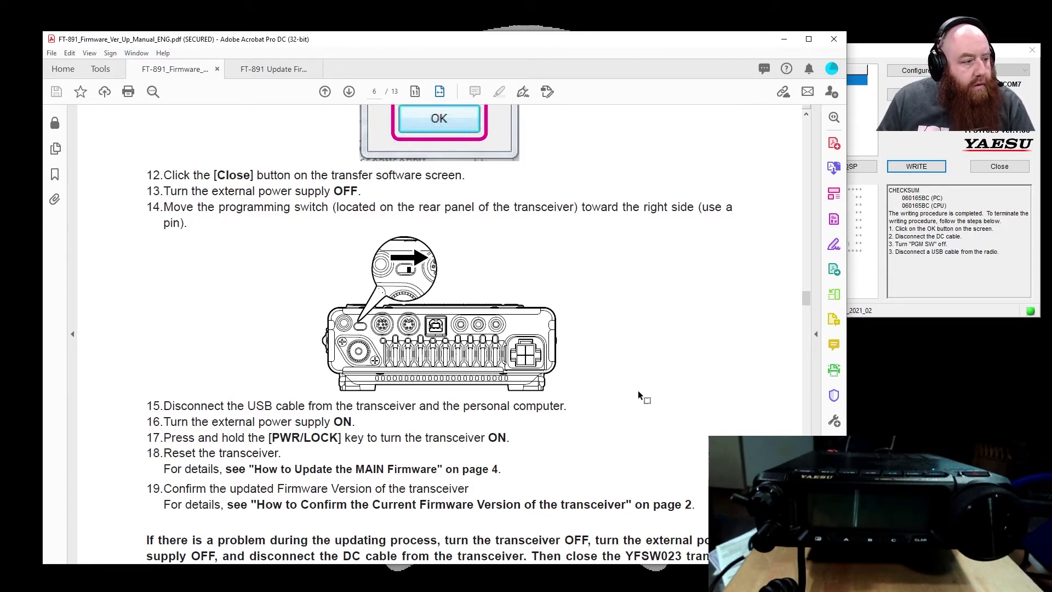
scroll(638, 391, down, 1)
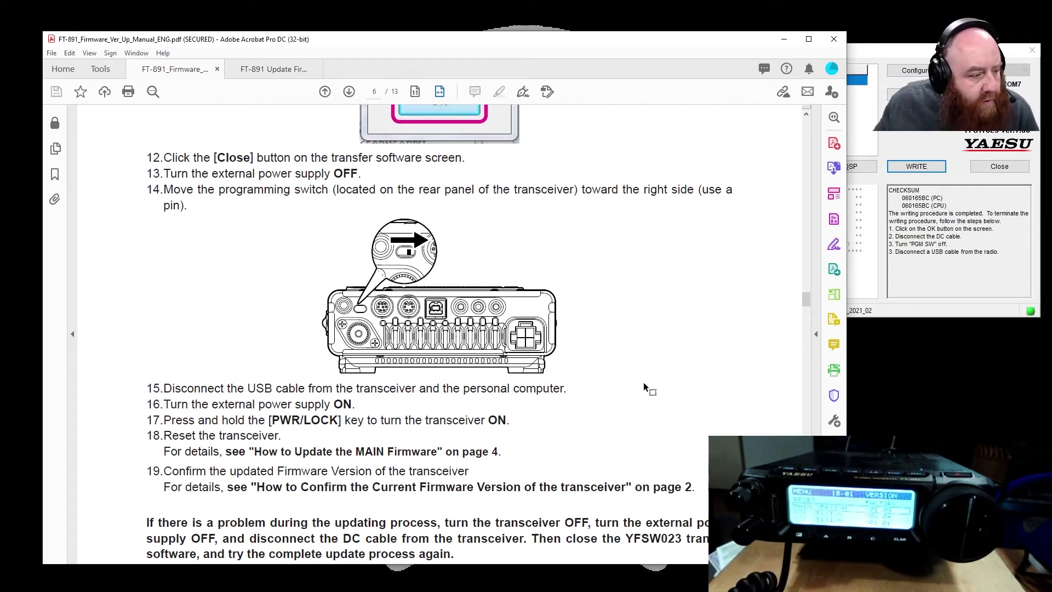
Scroll the manual to page 7 so the DSP write-mode steps ending with running YFSW023 are visible.
scroll(649, 387, down, 5)
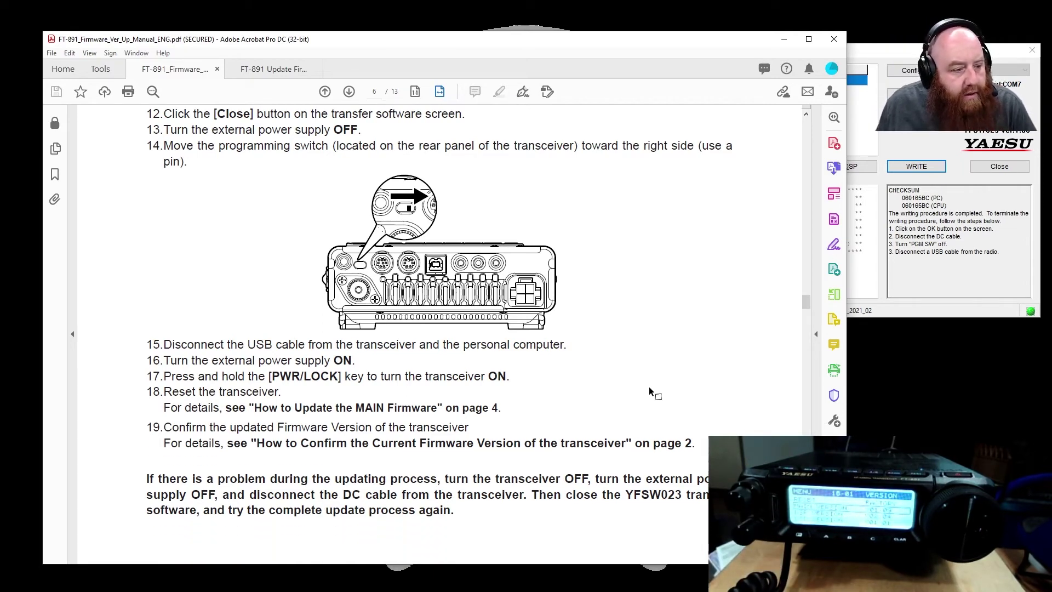
scroll(649, 386, down, 7)
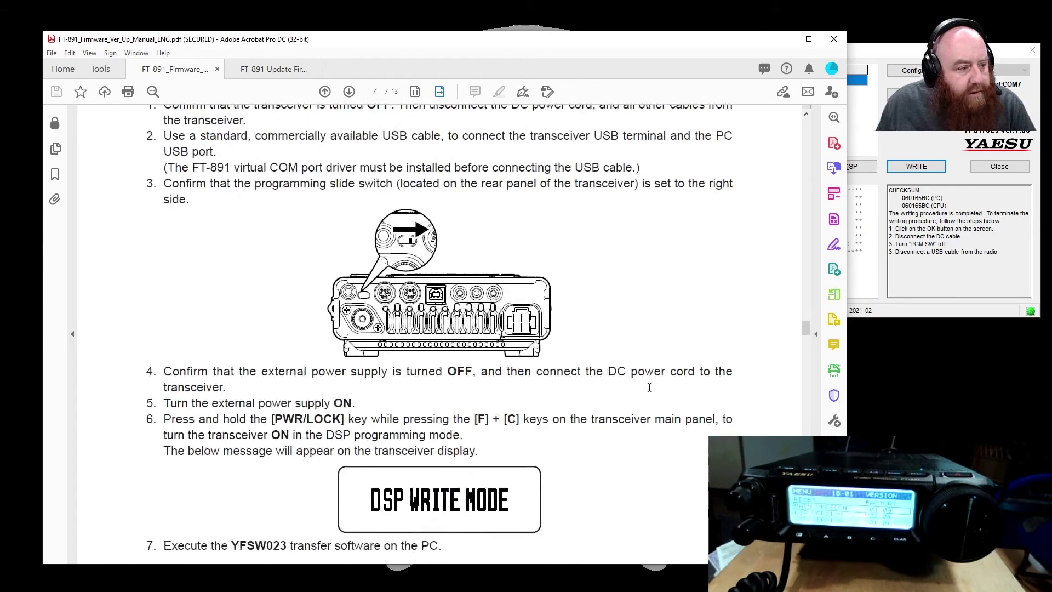
scroll(649, 386, up, 1)
scroll(649, 387, up, 1)
scroll(649, 386, down, 1)
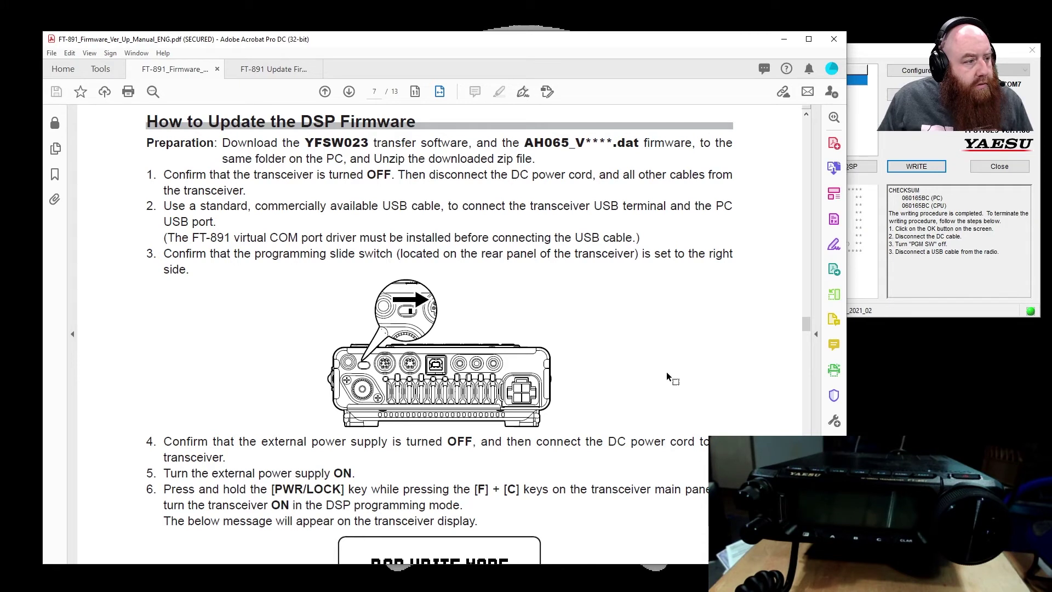
scroll(667, 375, down, 1)
scroll(667, 372, down, 1)
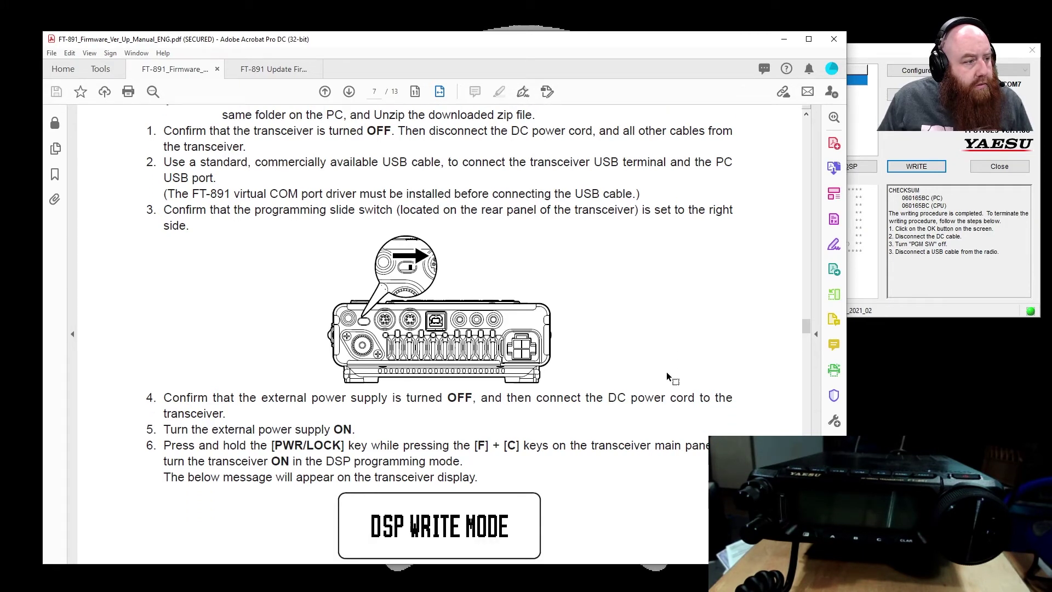
scroll(667, 372, up, 1)
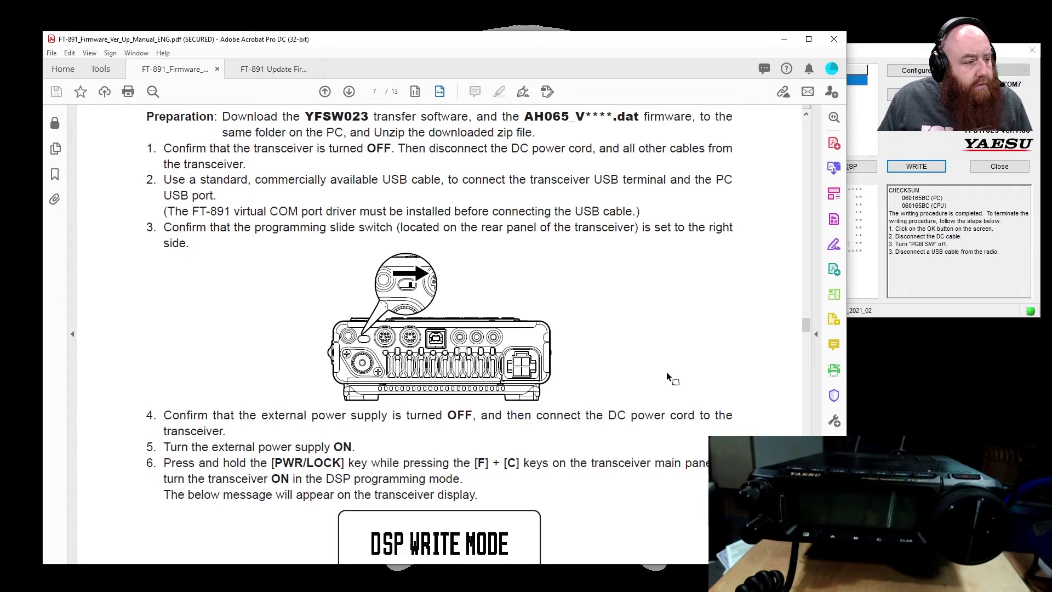
scroll(667, 372, up, 1)
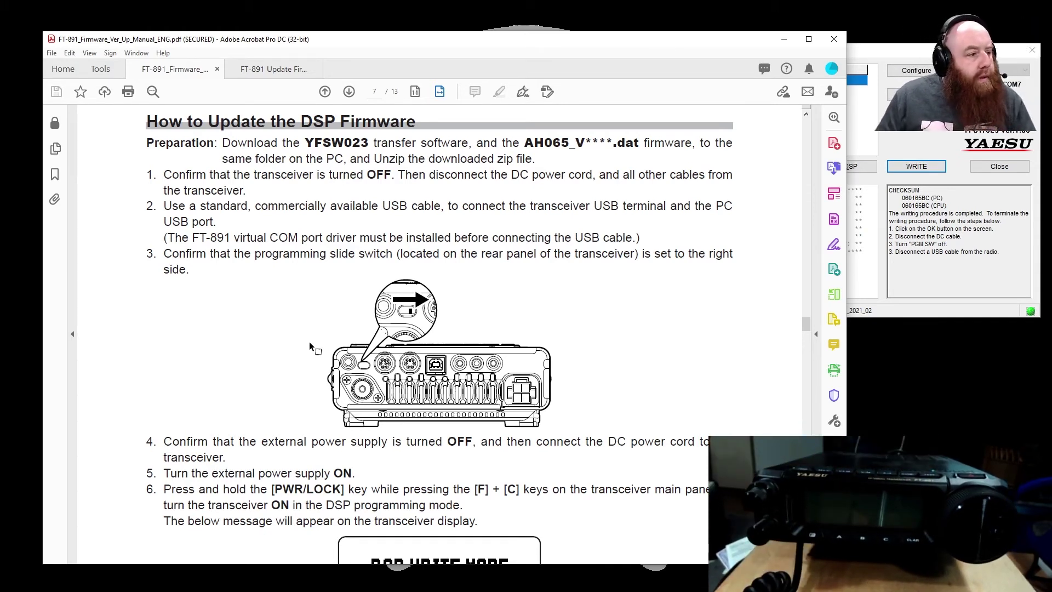
scroll(516, 351, down, 1)
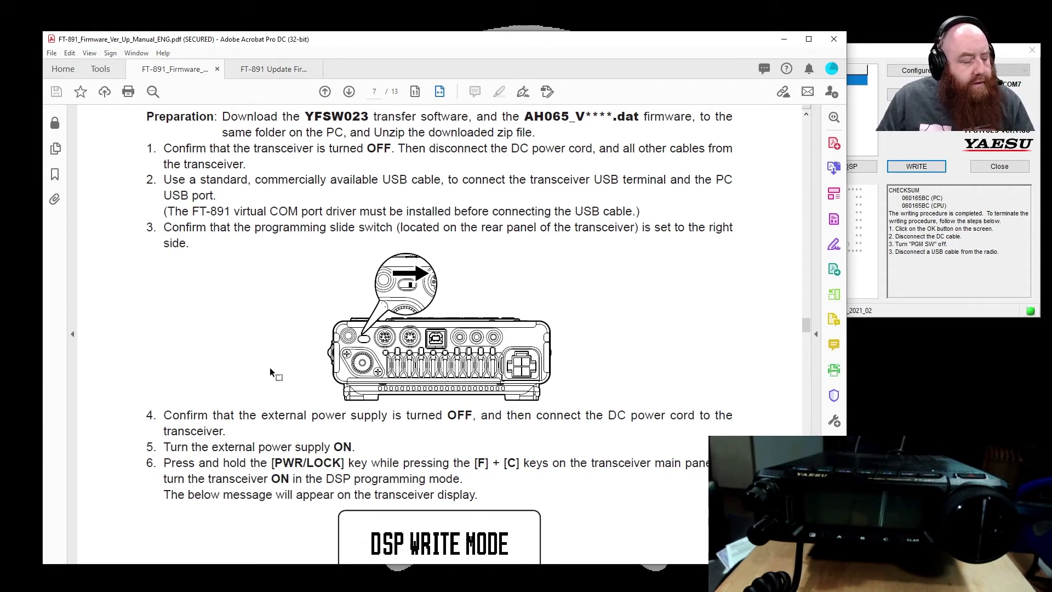
scroll(655, 372, down, 3)
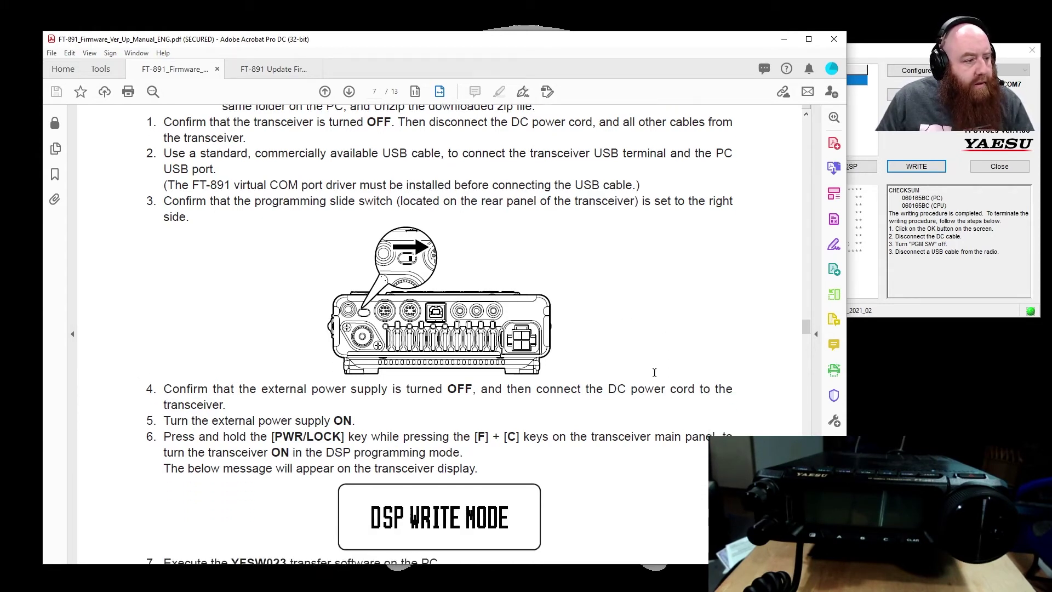
scroll(654, 373, down, 1)
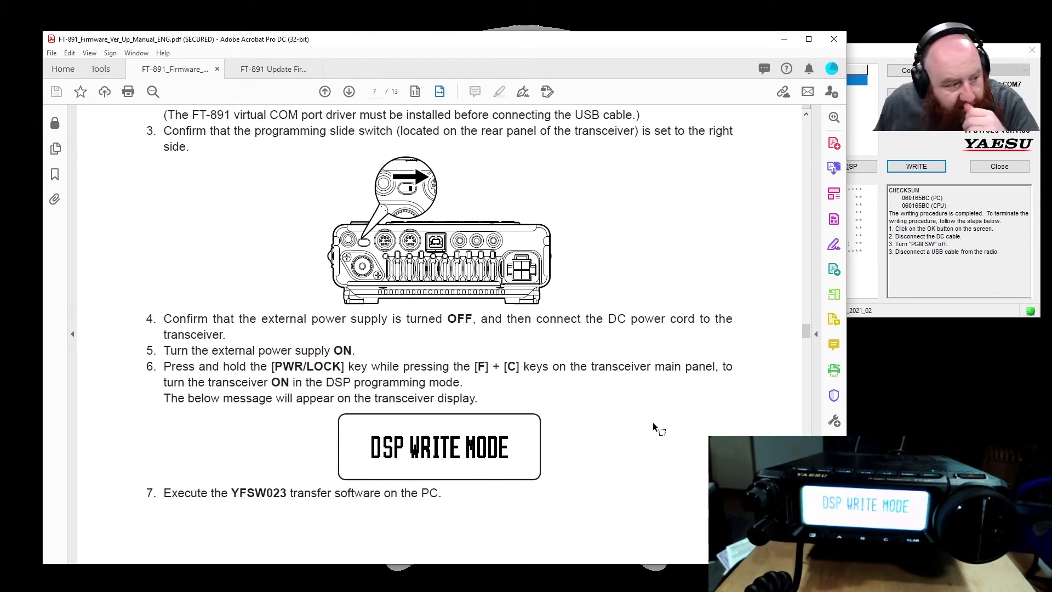
scroll(653, 422, down, 1)
Switch to YFSW023 and list the Panel CPU firmware file.
scroll(652, 422, down, 3)
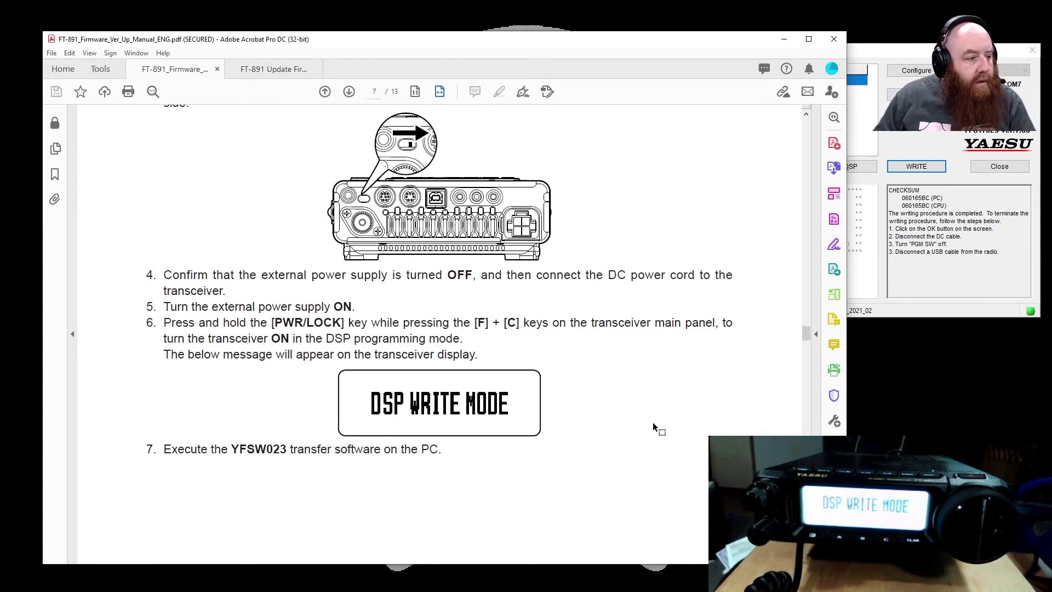
key(alt+Tab)
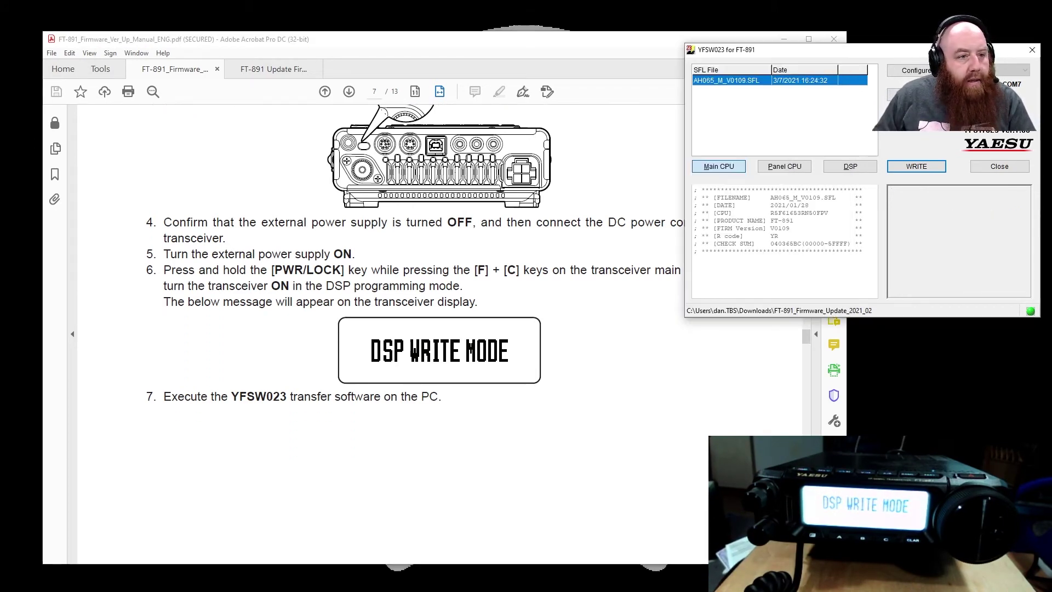
click(810, 167)
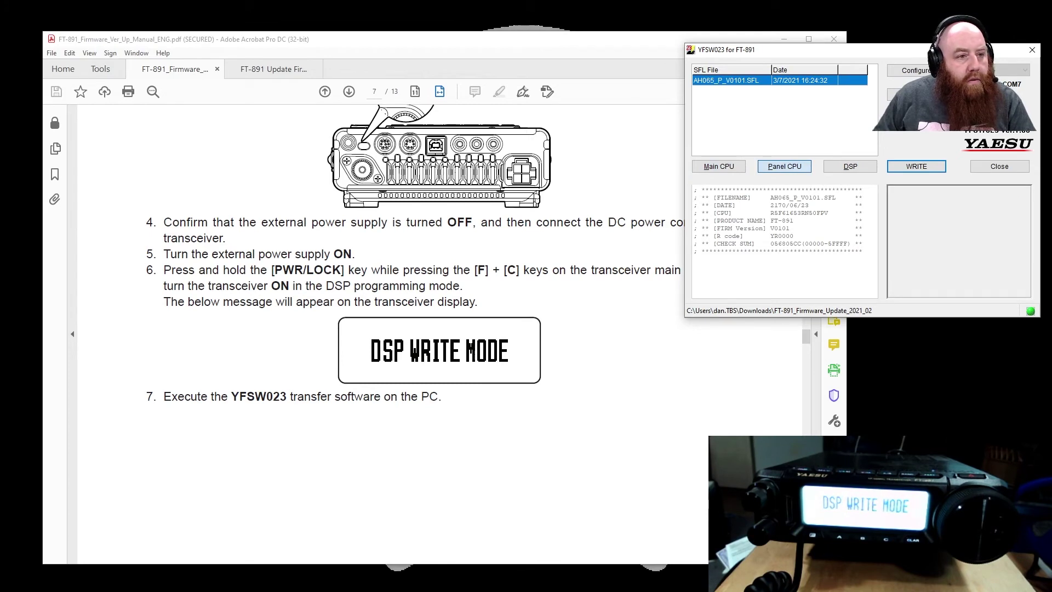
scroll(558, 359, down, 10)
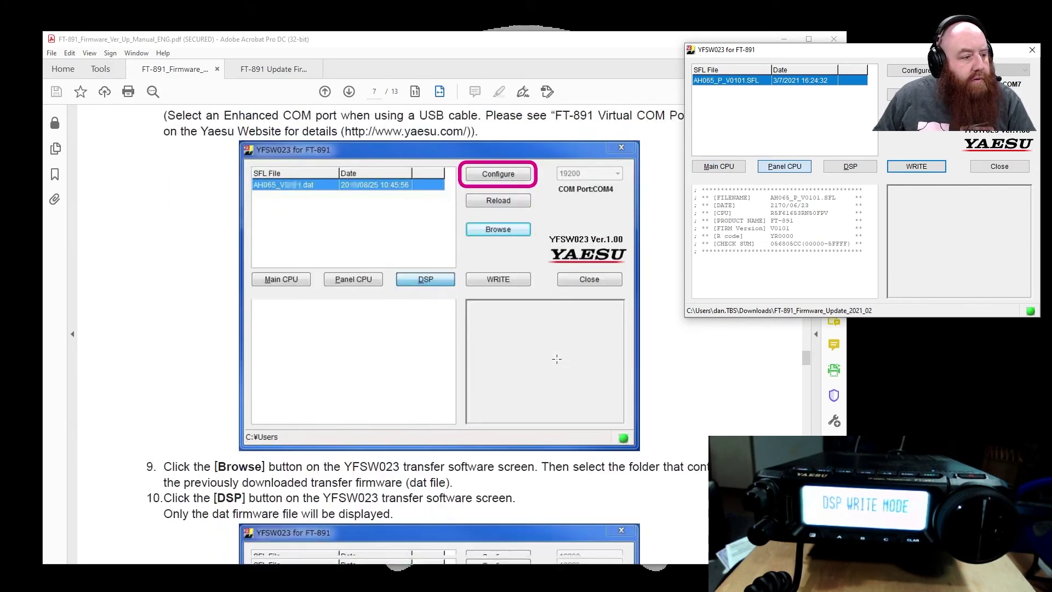
scroll(557, 359, up, 3)
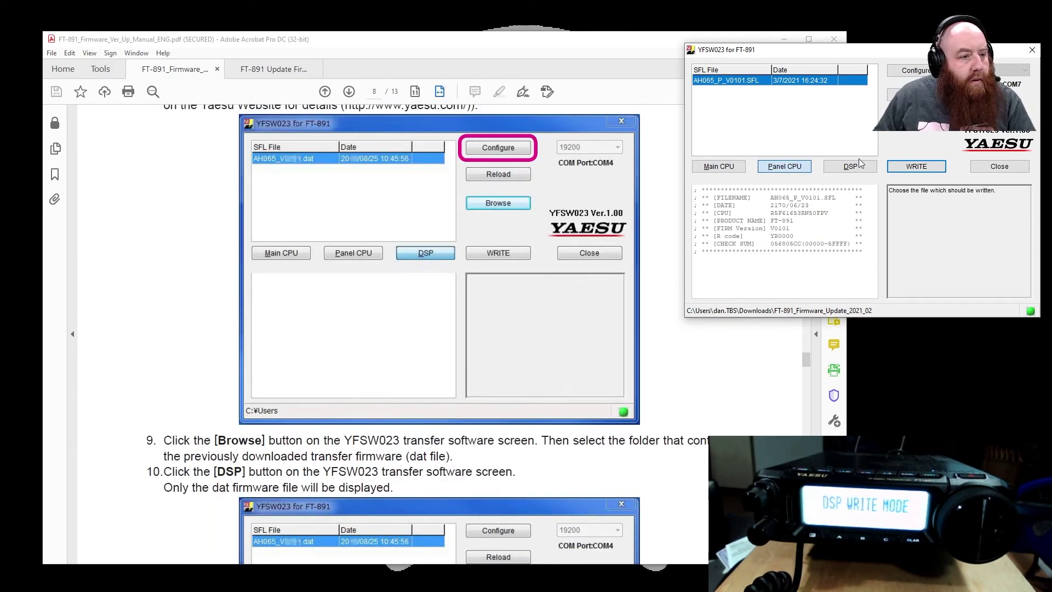
Filter the file list to DSP firmware only and select AH065_V0204.dat.
click(851, 166)
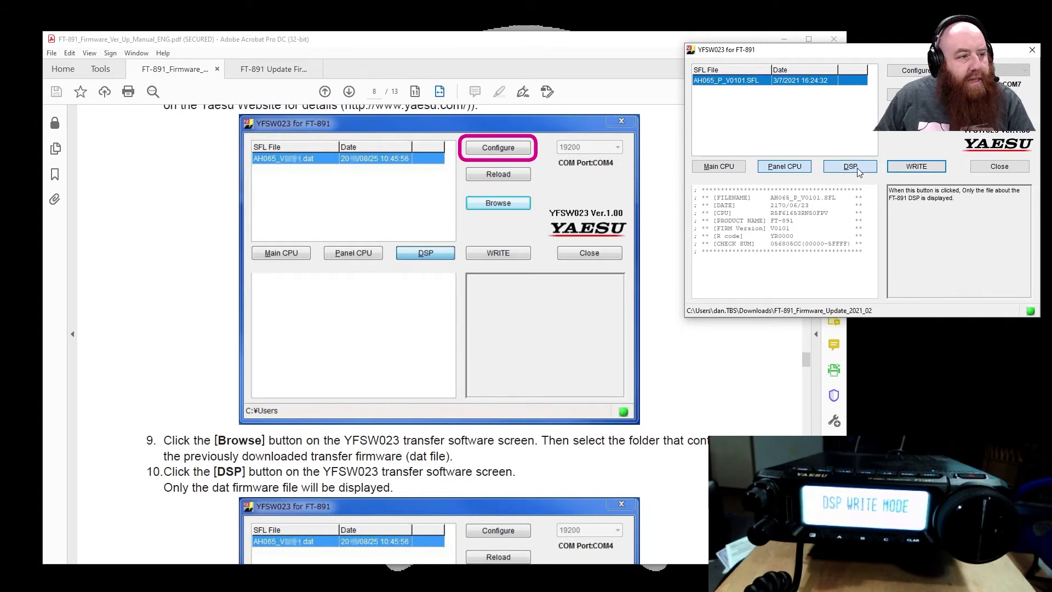
scroll(619, 284, up, 2)
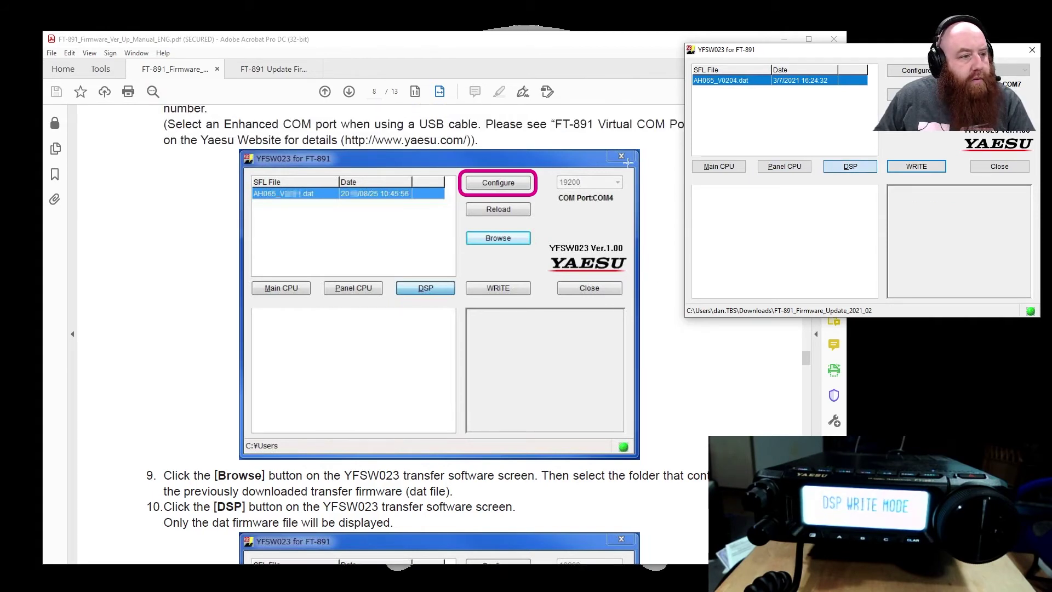
scroll(628, 162, up, 3)
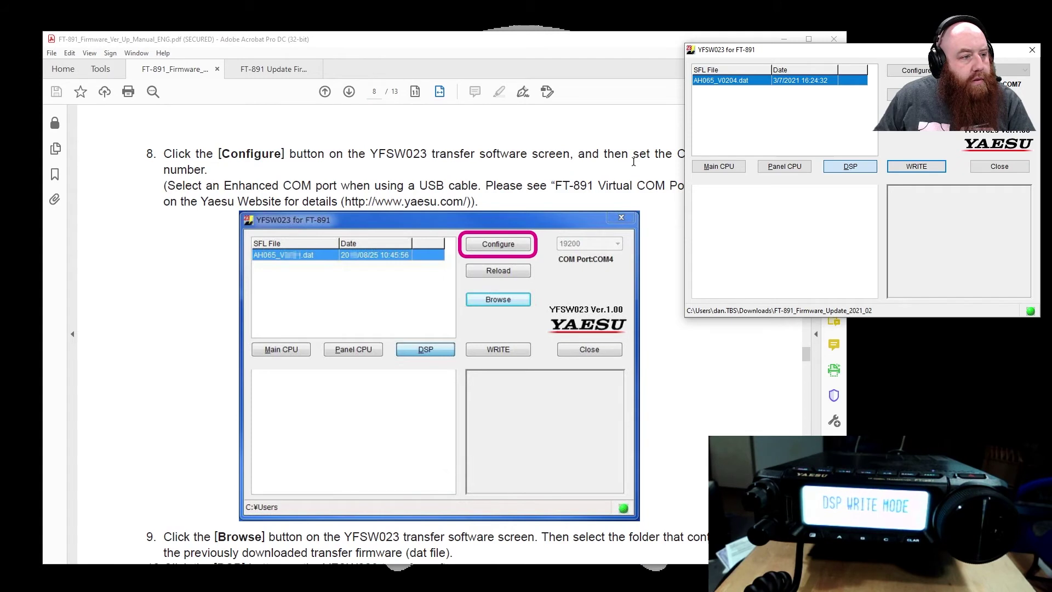
mouse_move(828, 55)
mouse_down()
mouse_move(940, 46)
mouse_move(829, 53)
mouse_up()
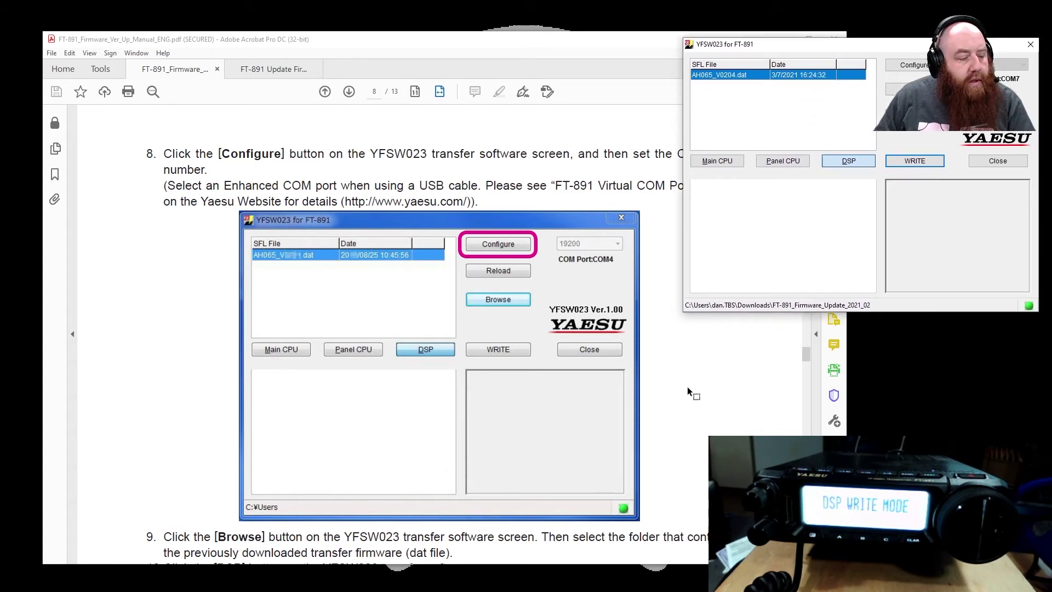
scroll(689, 383, down, 6)
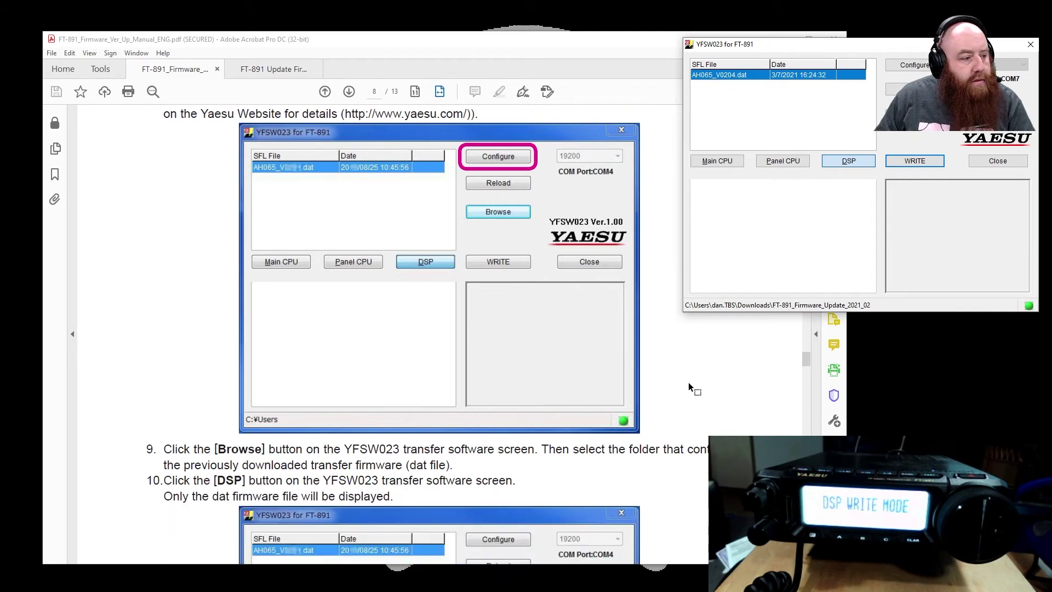
scroll(688, 383, down, 9)
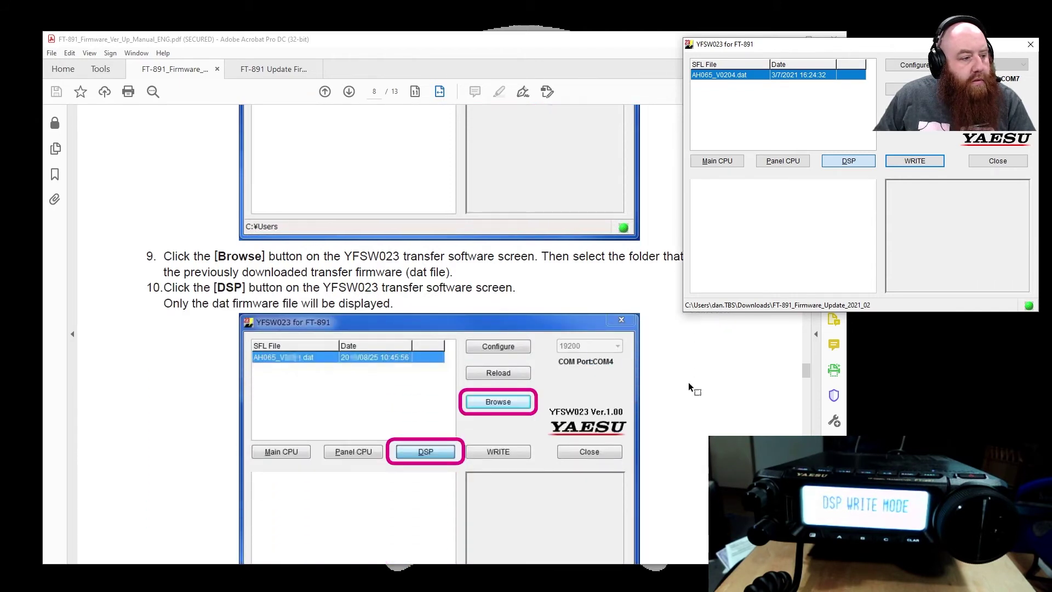
click(864, 163)
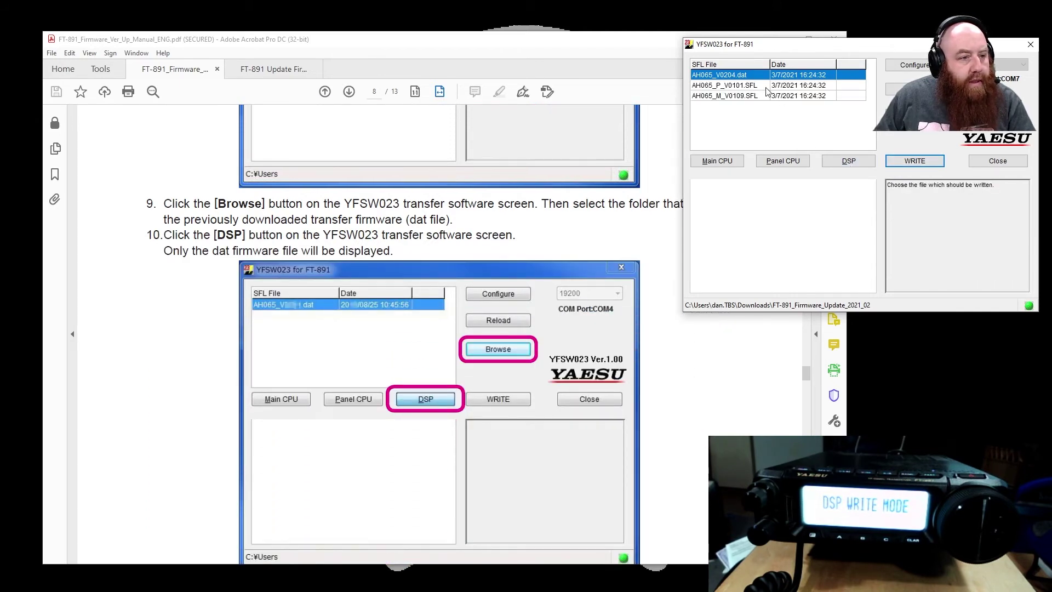
click(865, 163)
click(737, 76)
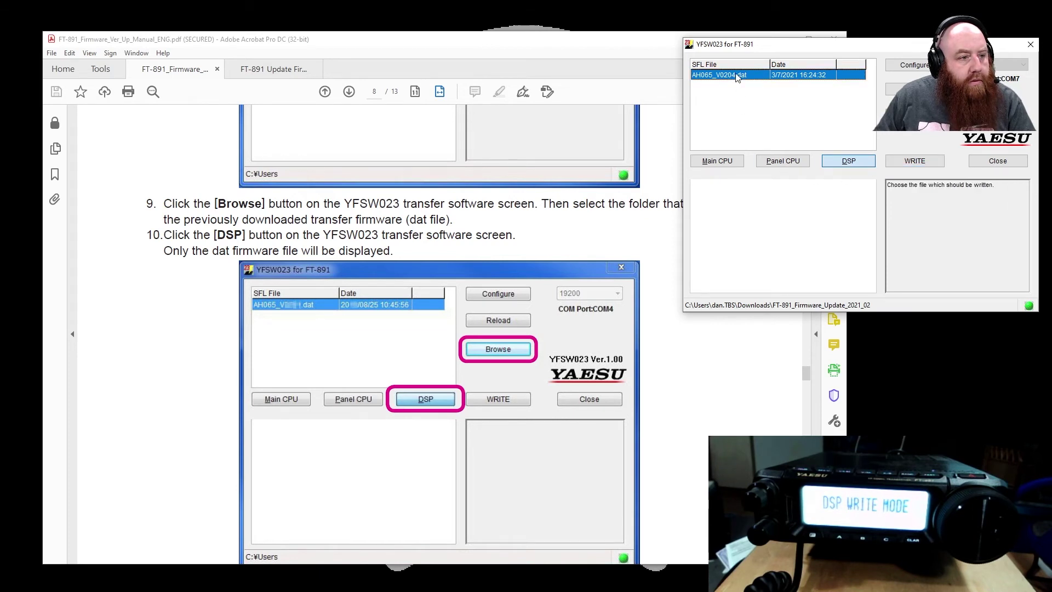
scroll(702, 443, down, 12)
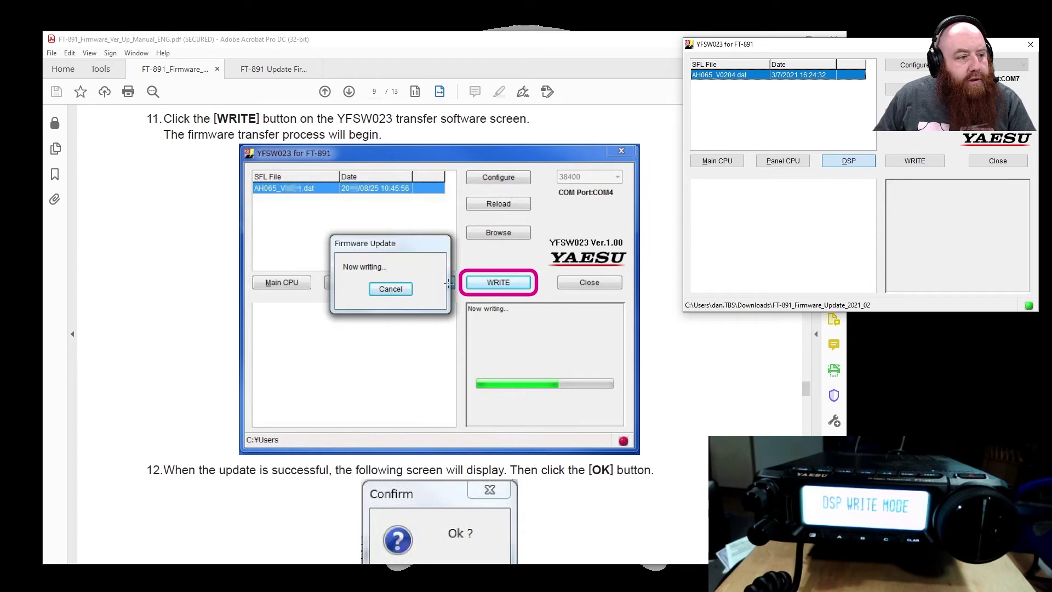
Write AH065_V0204.dat to the FT-891, confirm completion, and return to the manual's steps 12–20.
scroll(652, 358, down, 2)
mouse_move(913, 165)
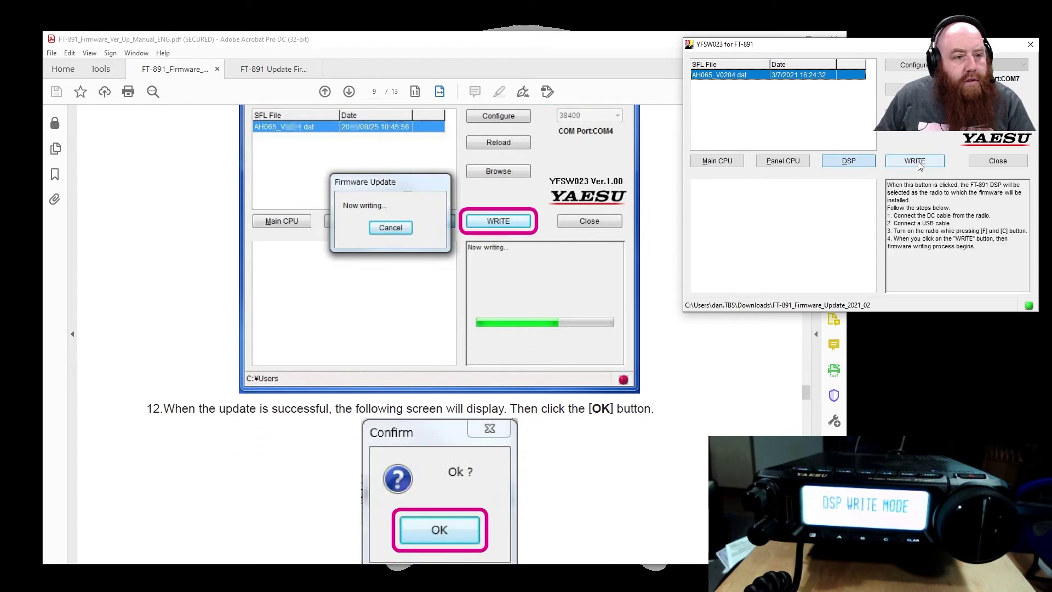
click(923, 162)
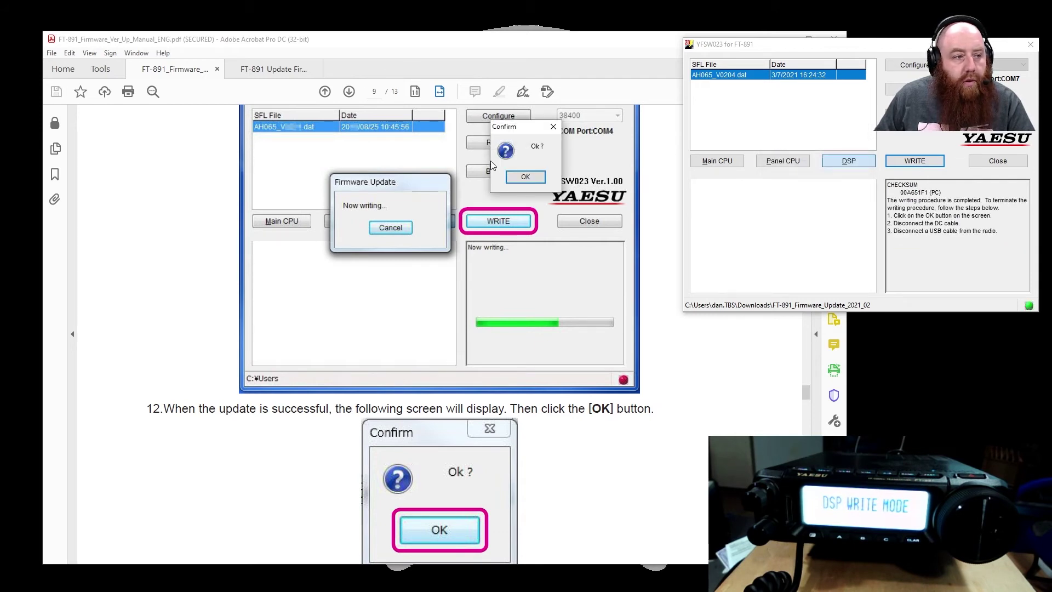
click(525, 178)
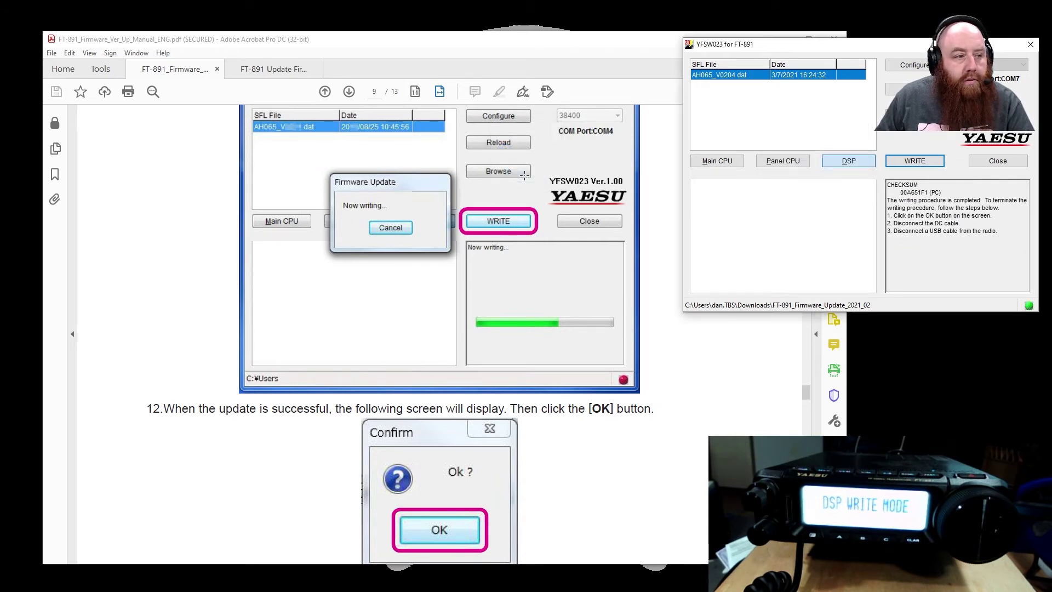
click(505, 284)
scroll(505, 284, down, 3)
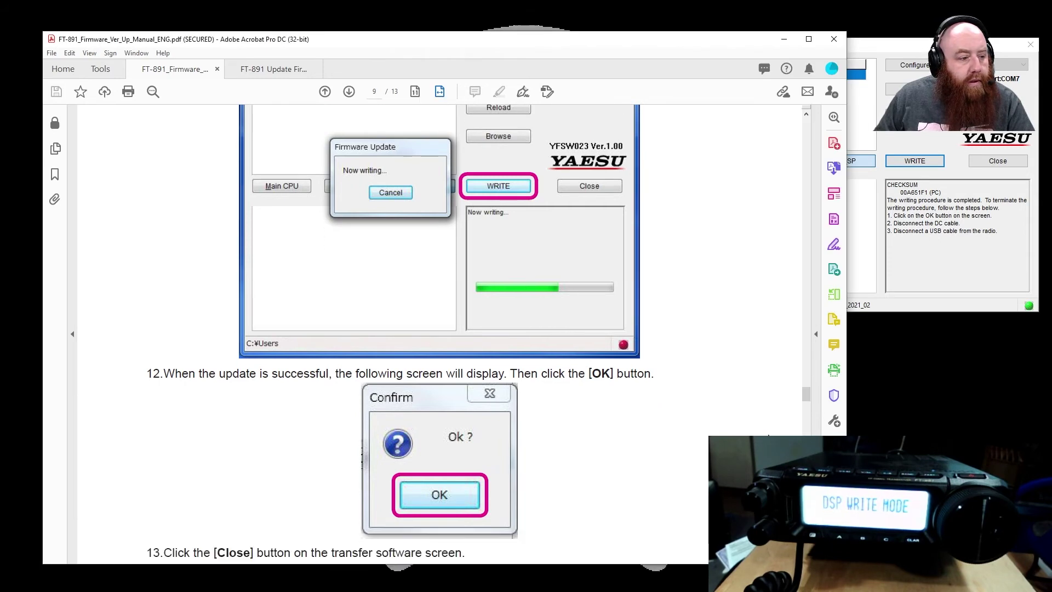
scroll(769, 435, down, 4)
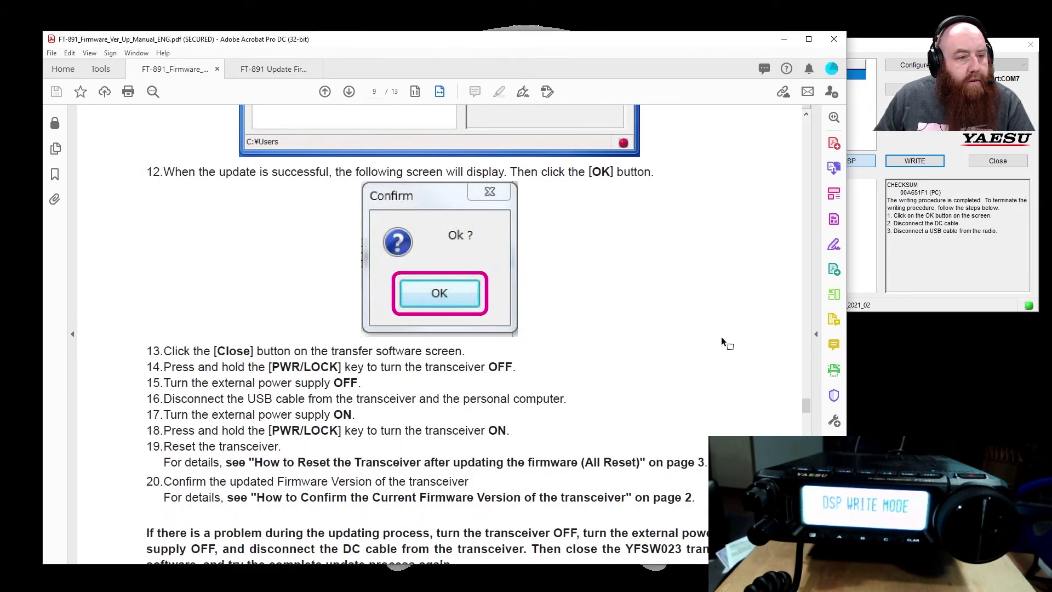
Close YFSW023 and scroll further down the manual.
click(1010, 160)
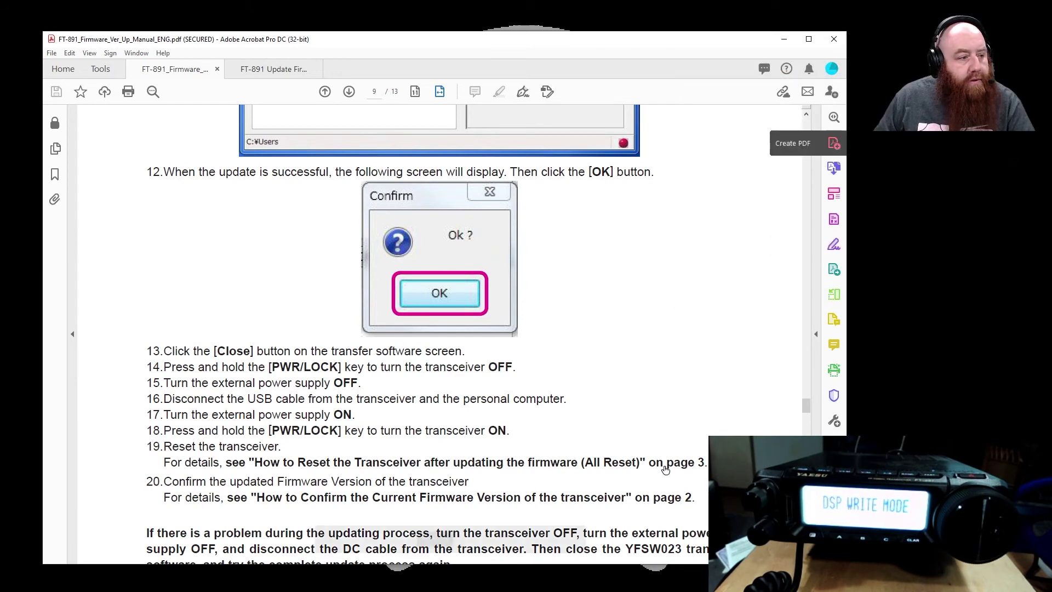
scroll(715, 360, down, 2)
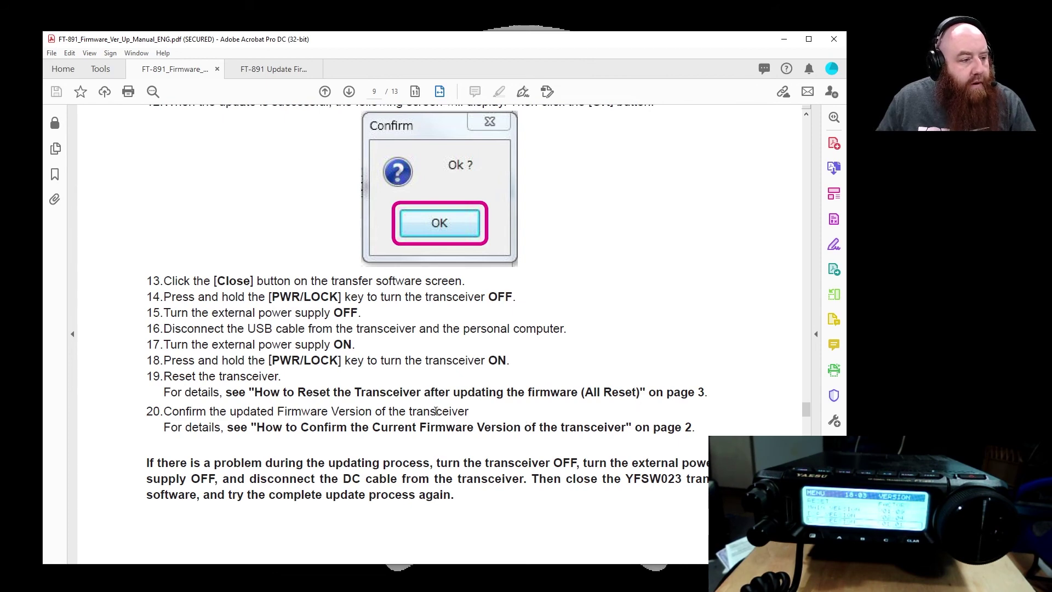
right_click(706, 420)
click(657, 394)
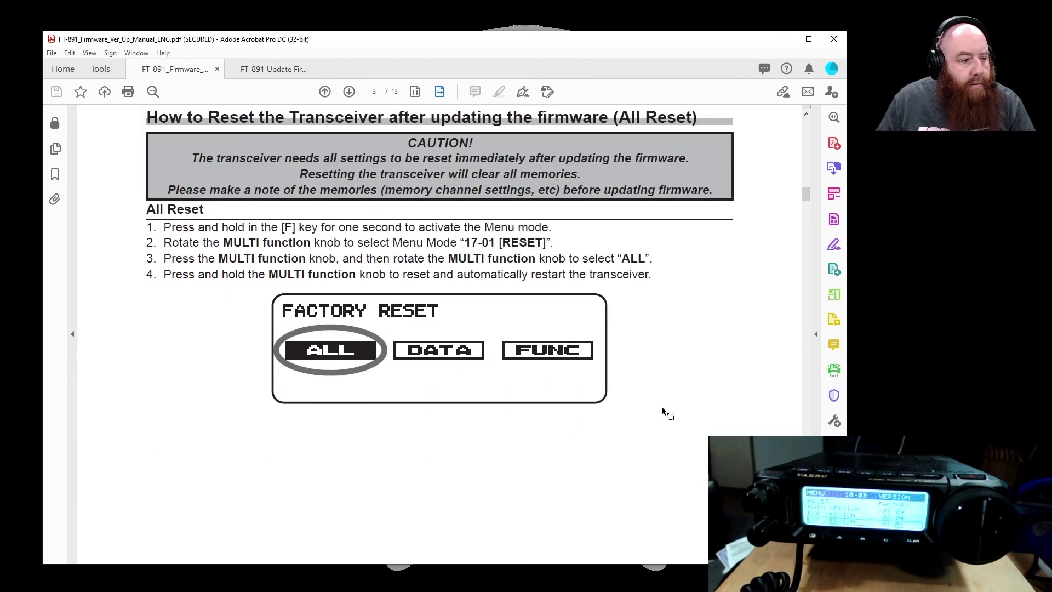
scroll(490, 318, up, 5)
scroll(490, 318, down, 4)
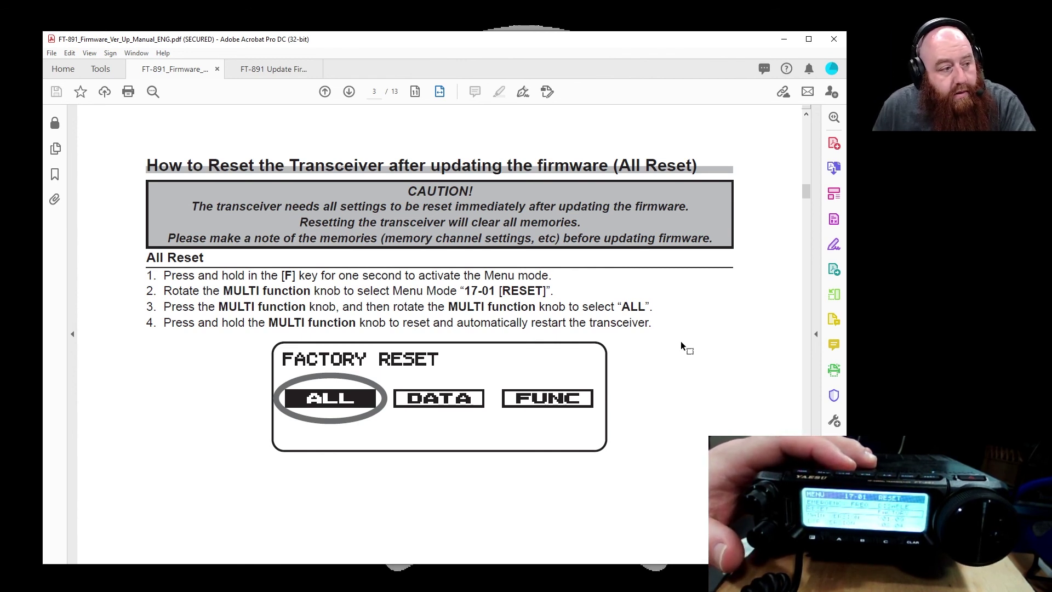
scroll(681, 345, down, 1)
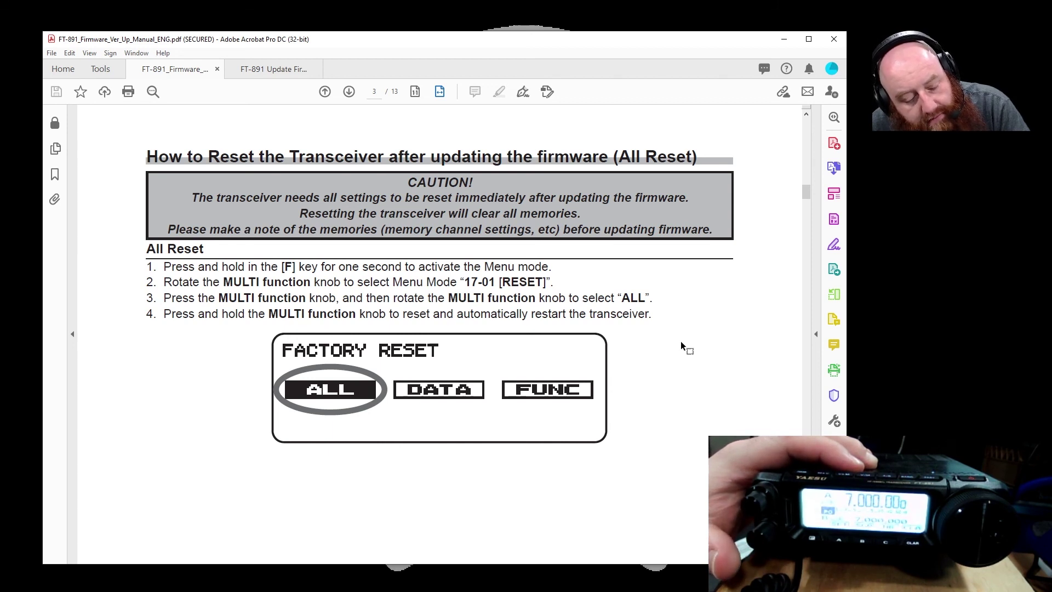
scroll(681, 341, down, 1)
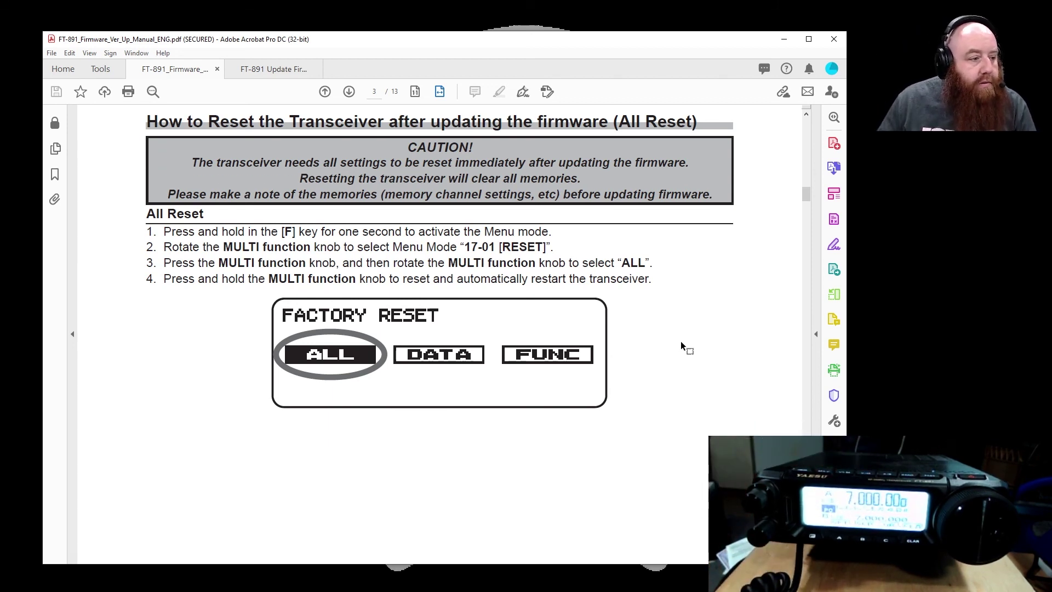
scroll(680, 341, down, 3)
scroll(681, 347, up, 5)
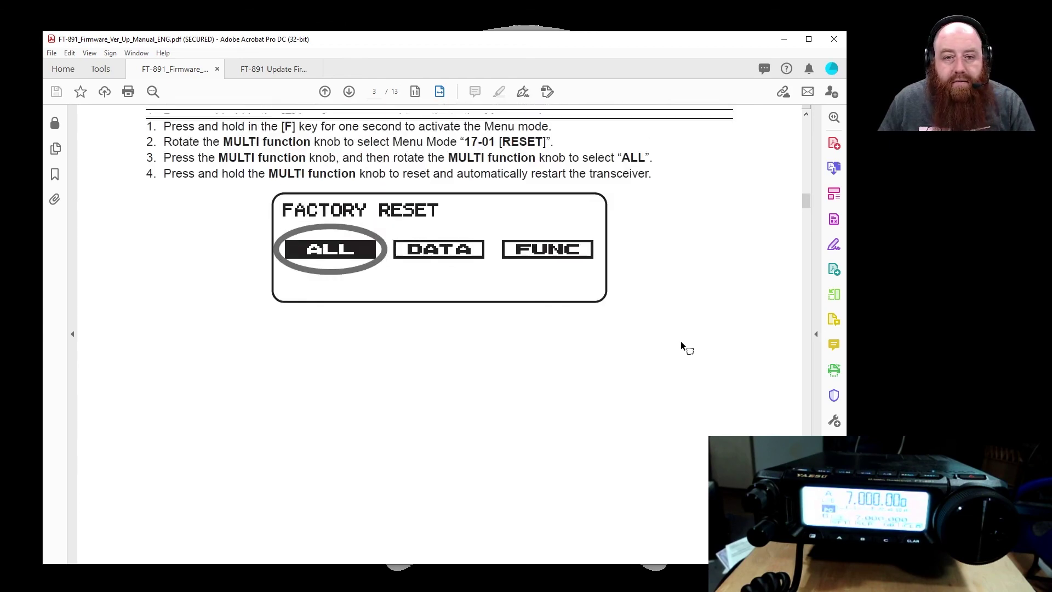